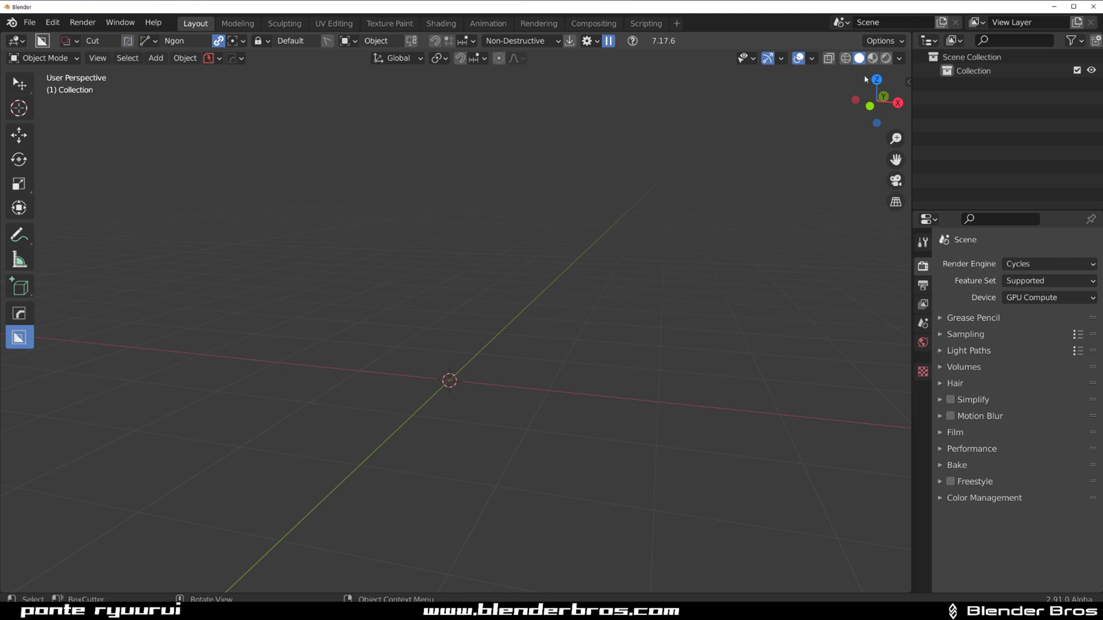
# Add a cube mesh at the centre of the empty scene.
pyautogui.moveTo(468, 308); pyautogui.dragTo(490, 284, button='middle')
pyautogui.hotkey('shift', 'a')
pyautogui.moveTo(505, 274)
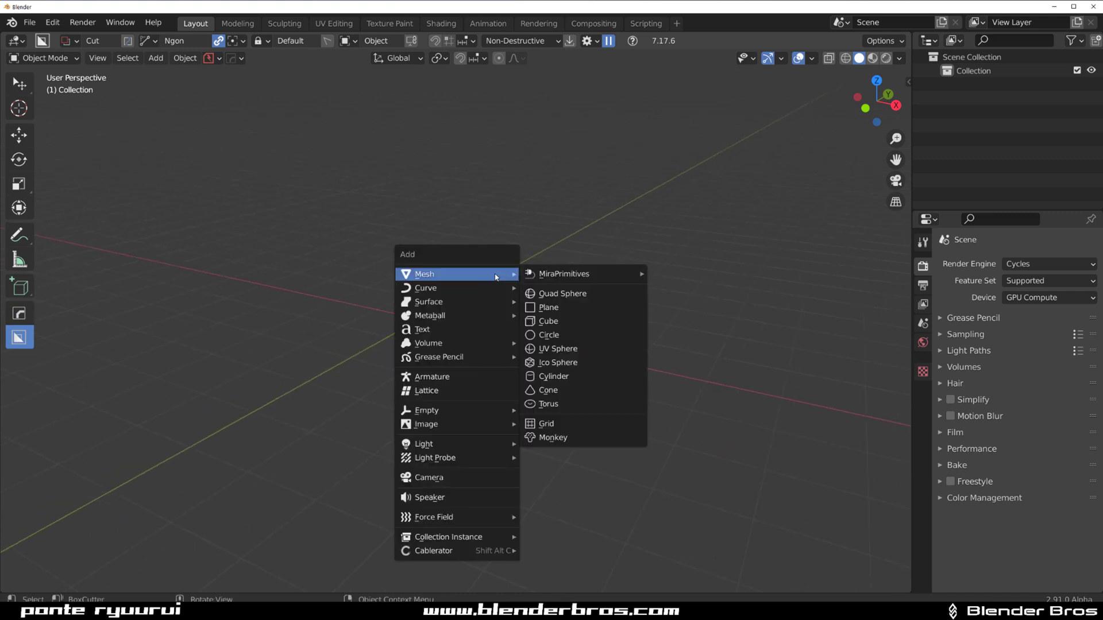
pyautogui.click(559, 327)
pyautogui.scroll(3, 425, 311)
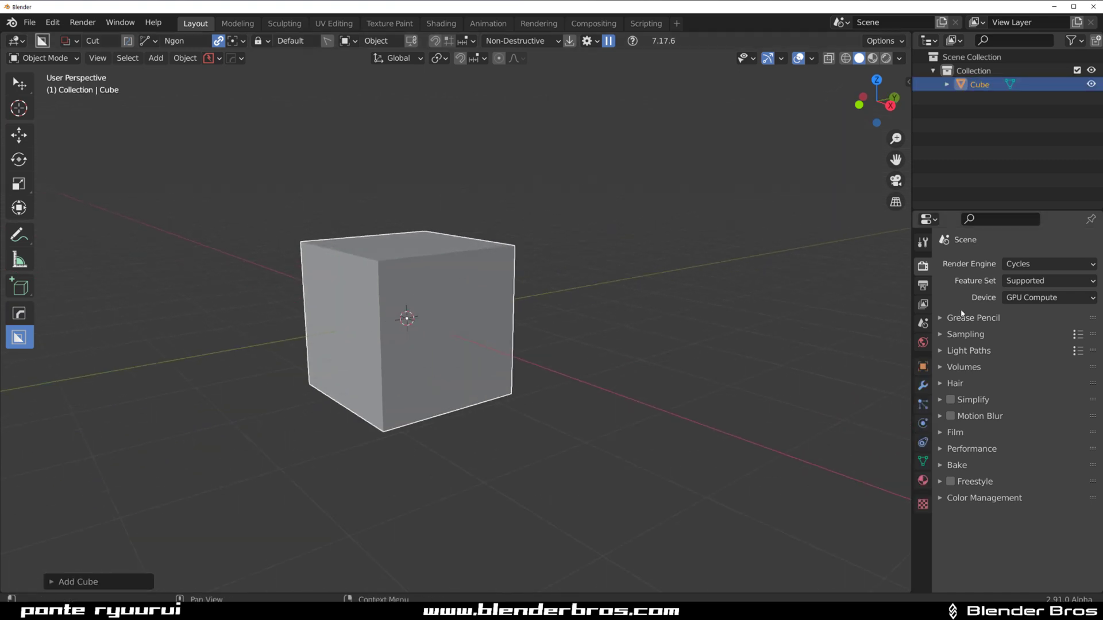
# Create a new material on the cube and change its surface shader to Glass BSDF.
pyautogui.click(923, 480)
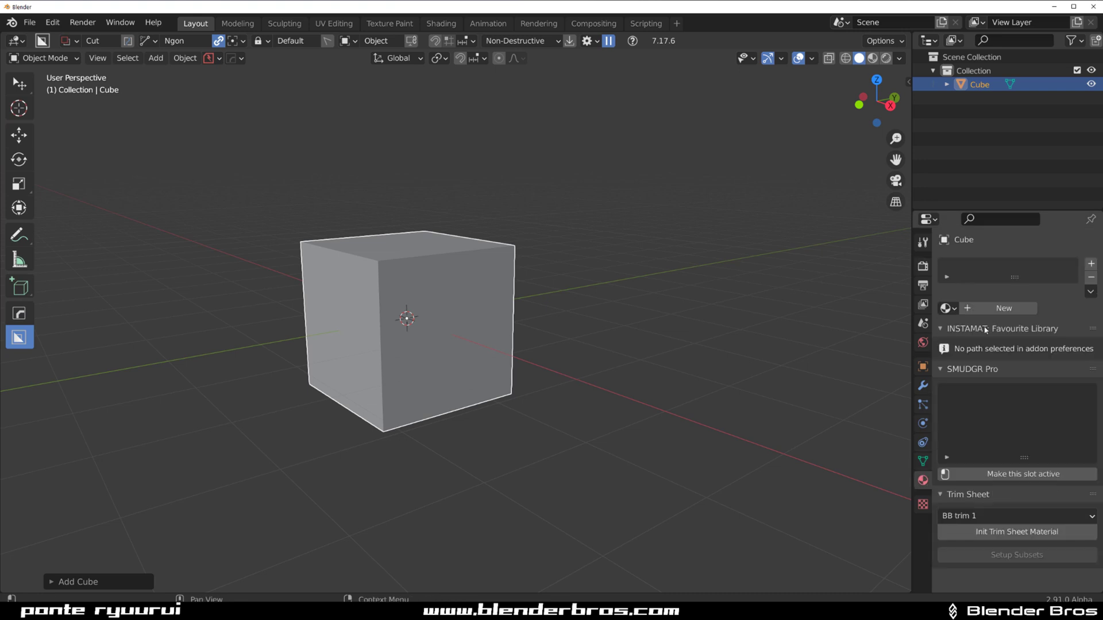
pyautogui.click(985, 310)
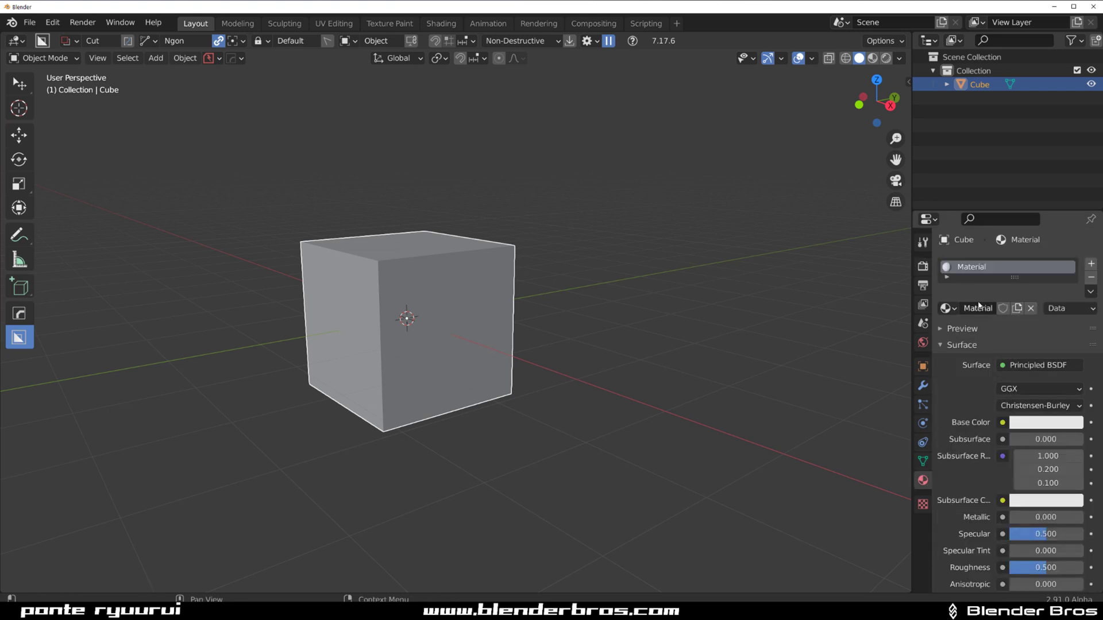
pyautogui.click(1028, 365)
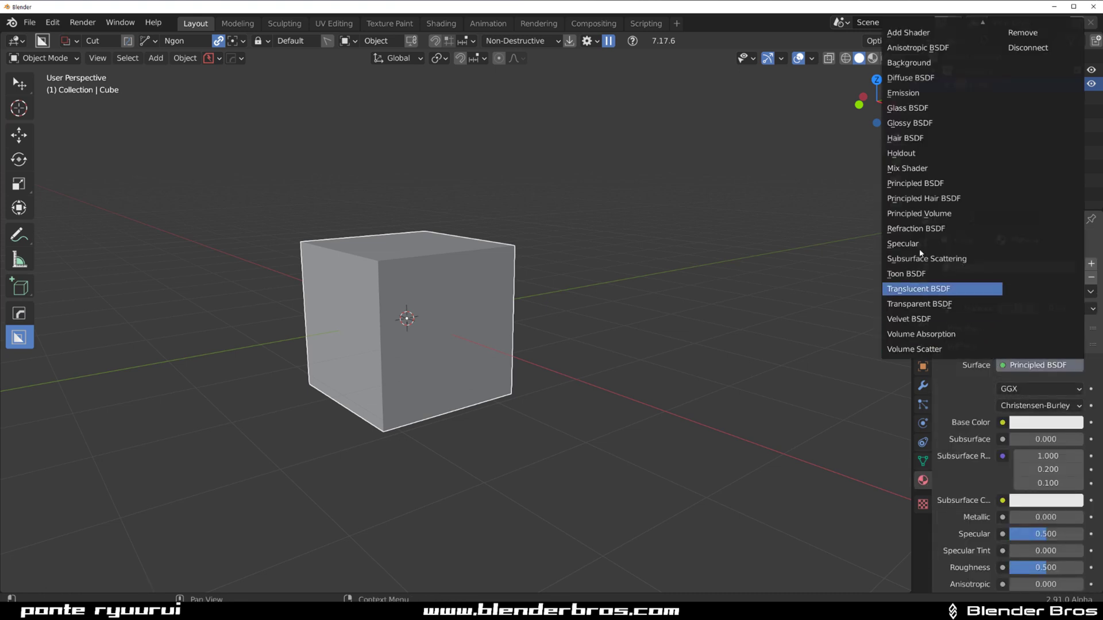
pyautogui.click(931, 108)
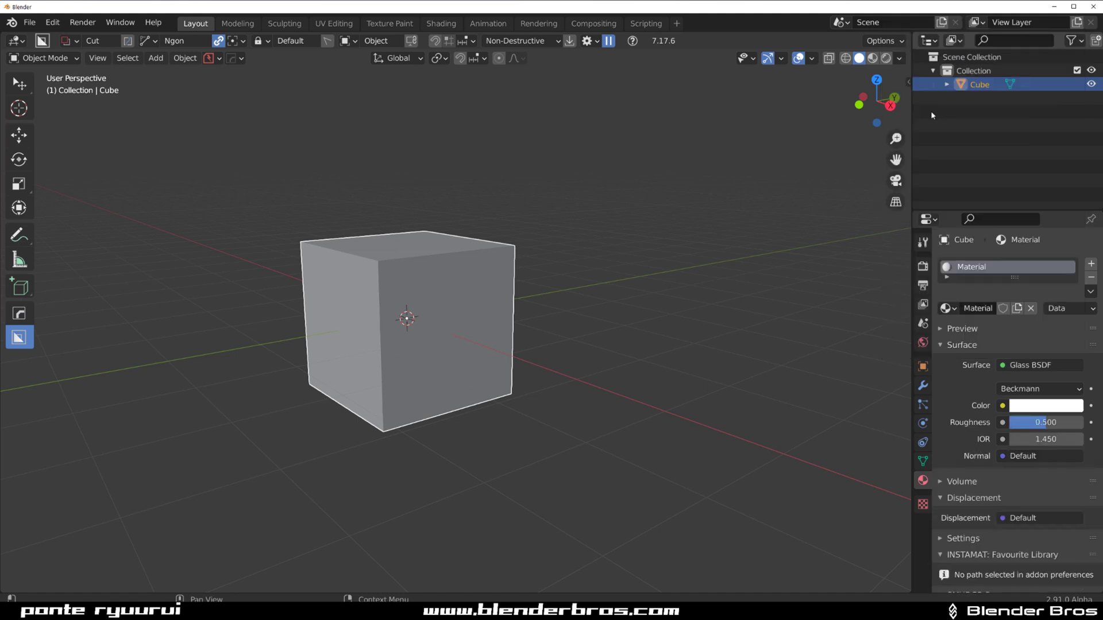
# Split off a new area below the 3D viewport and make it a Shader Editor showing the cube's material.
pyautogui.moveTo(3, 590); pyautogui.dragTo(92, 276)
pyautogui.click(15, 284)
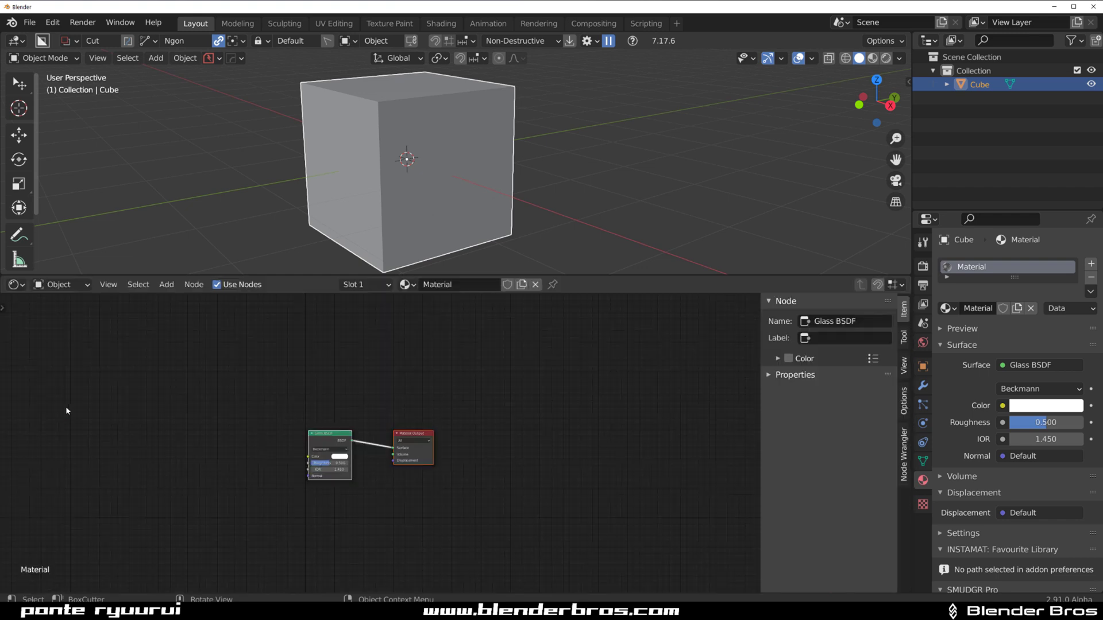
pyautogui.click(50, 410)
pyautogui.scroll(7, 380, 444)
pyautogui.moveTo(369, 436); pyautogui.dragTo(503, 411, button='middle')
pyautogui.scroll(1, 503, 412)
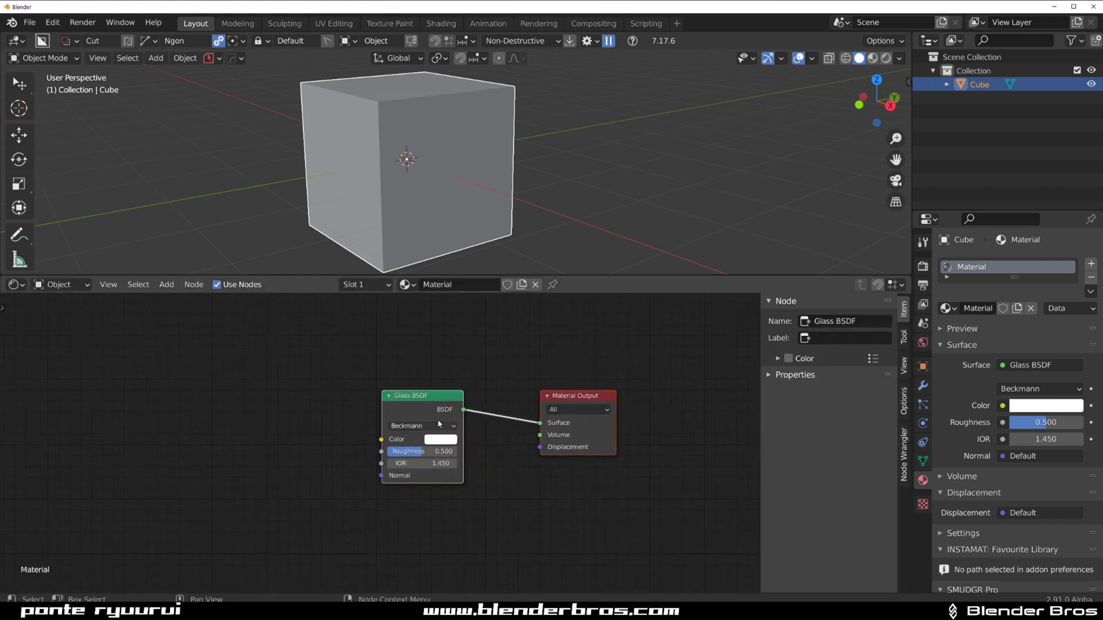
# Spread the Glass BSDF and Material Output nodes far apart and cut the link between them.
pyautogui.moveTo(430, 396); pyautogui.dragTo(119, 440)
pyautogui.click(497, 394)
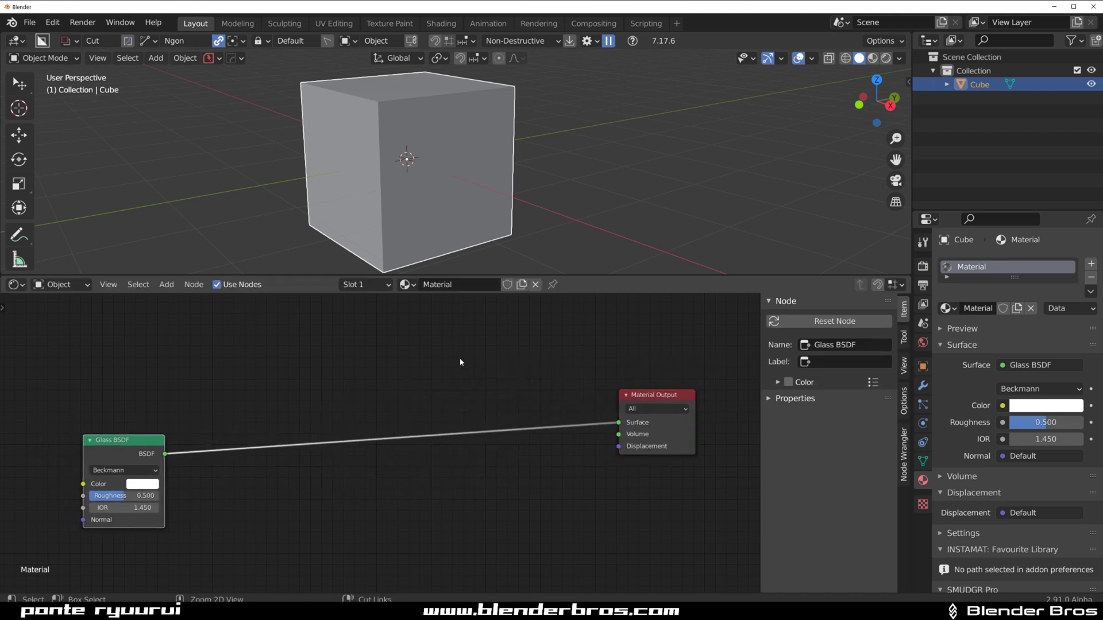
pyautogui.keyDown('ctrl'); pyautogui.moveTo(459, 358); pyautogui.dragTo(494, 503, button='right'); pyautogui.keyUp('ctrl')
pyautogui.scroll(-2, 421, 413)
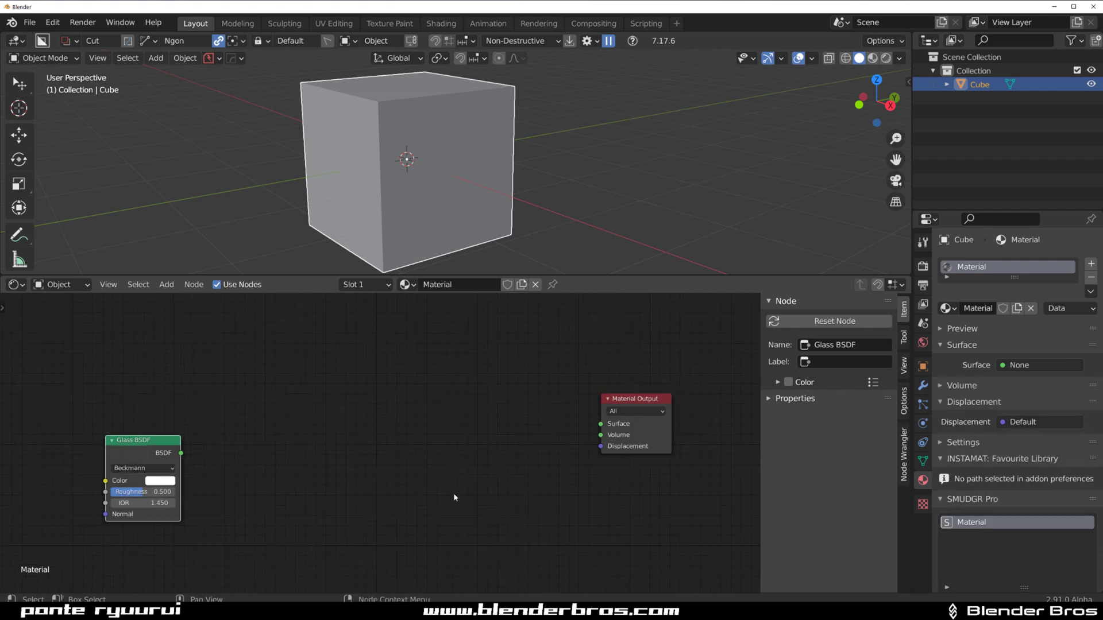
pyautogui.moveTo(420, 413)
pyautogui.keyDown('shift'); pyautogui.mouseDown(button='middle')
pyautogui.moveTo(473, 419)
pyautogui.moveTo(438, 426)
pyautogui.mouseUp(button='middle'); pyautogui.keyUp('shift')
pyautogui.scroll(-2, 396, 433)
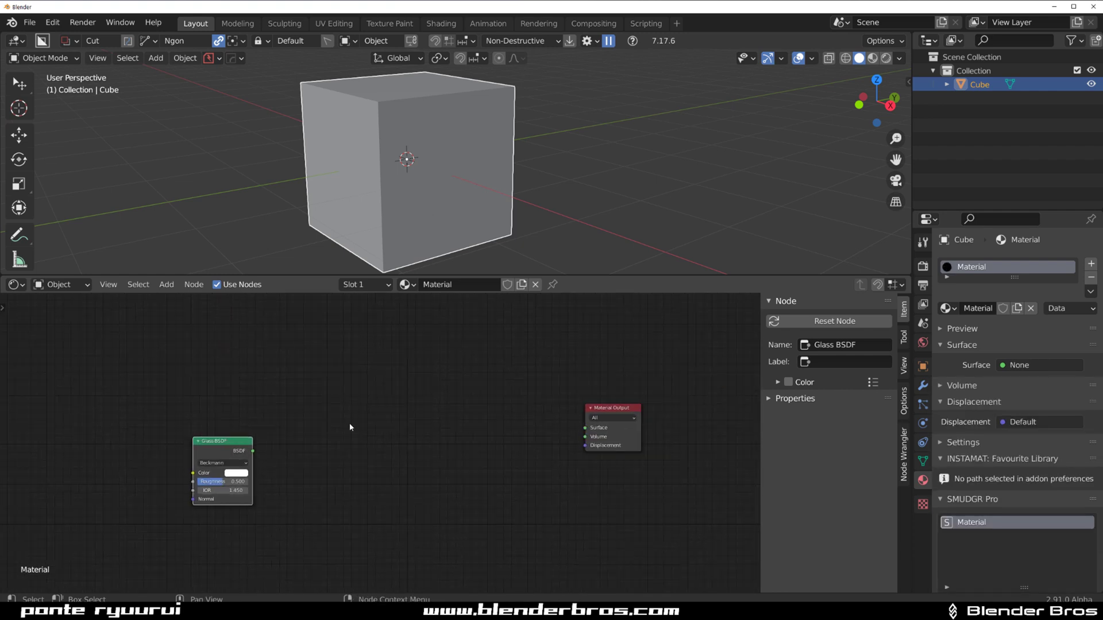
# Add a Fresnel node above the Glass BSDF node.
pyautogui.hotkey('shift', 'a')
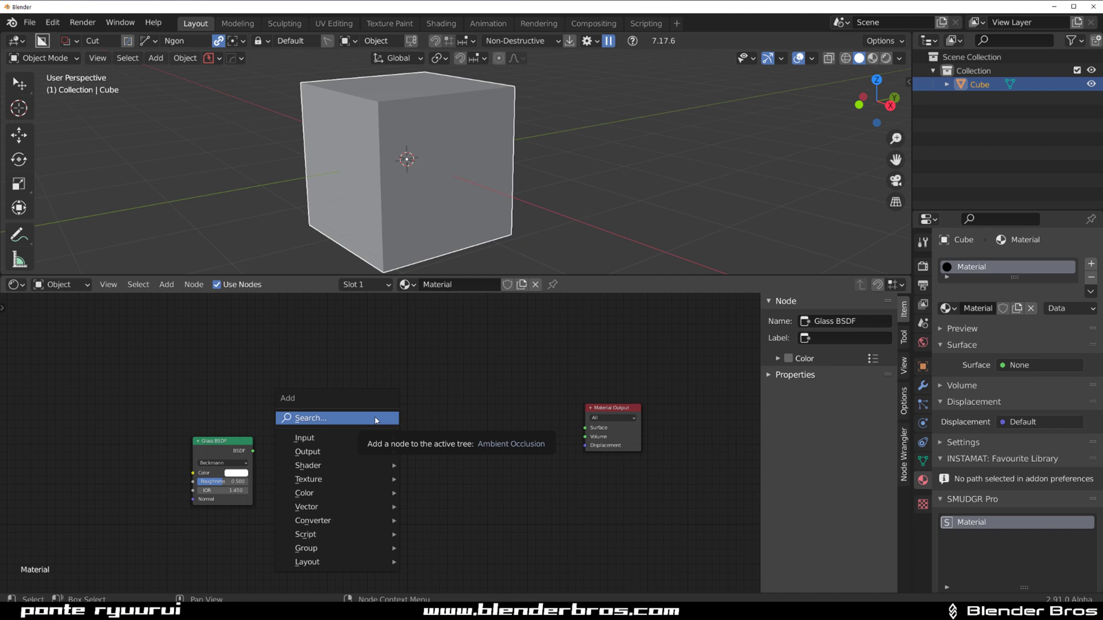
pyautogui.click(377, 419)
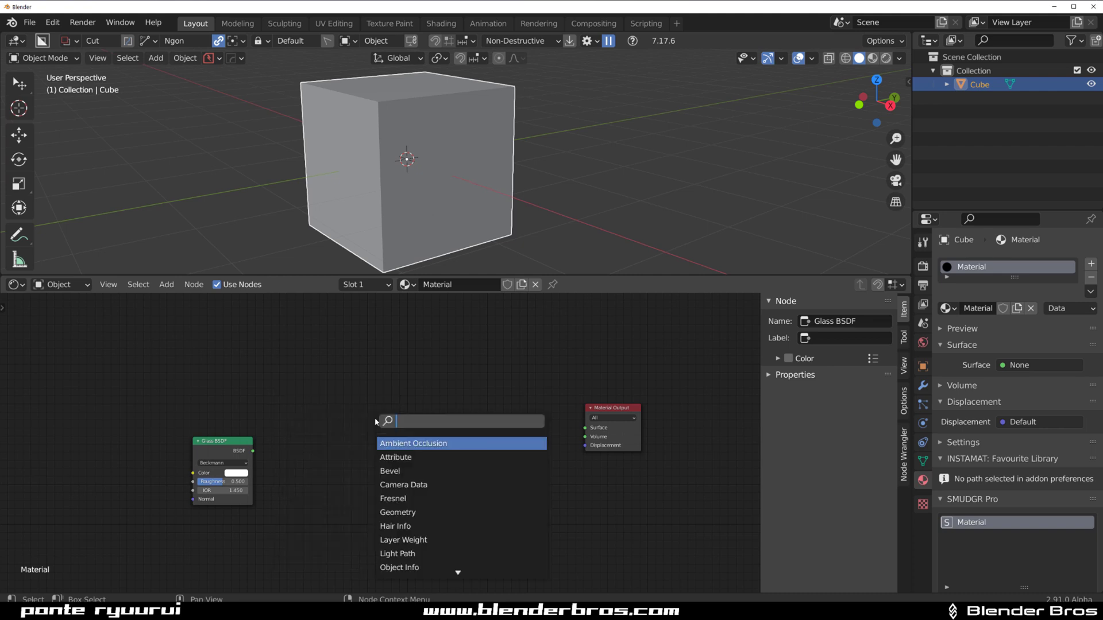
pyautogui.write('fre')
pyautogui.press('Return')
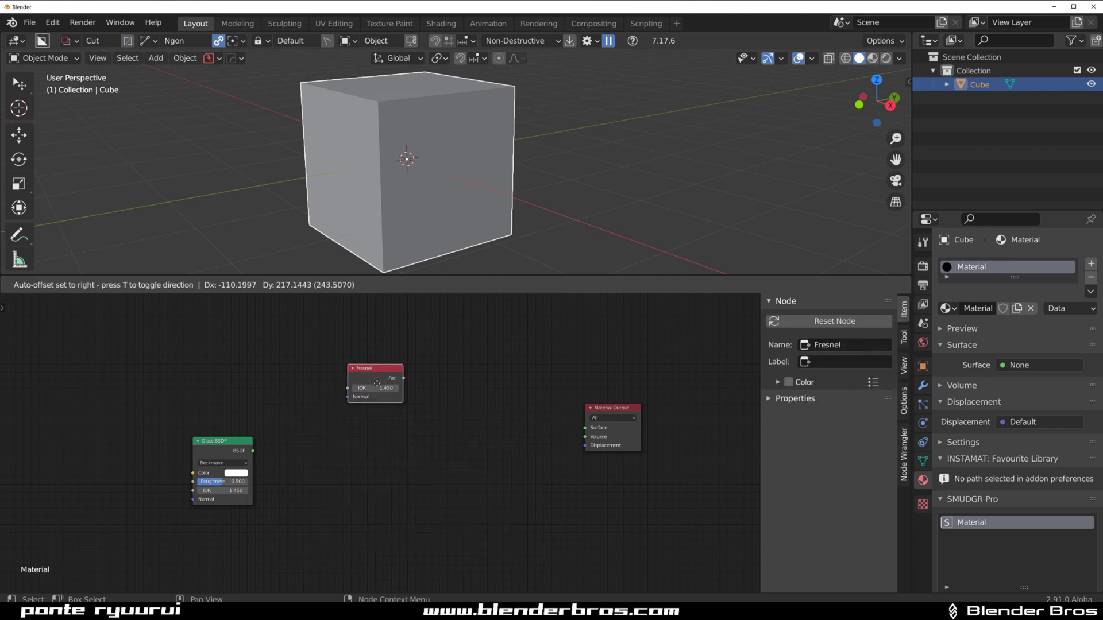
pyautogui.click(355, 389)
# Add a Value node beside the Glass BSDF and Fresnel nodes and set its value to 1.450.
pyautogui.hotkey('shift', 'a')
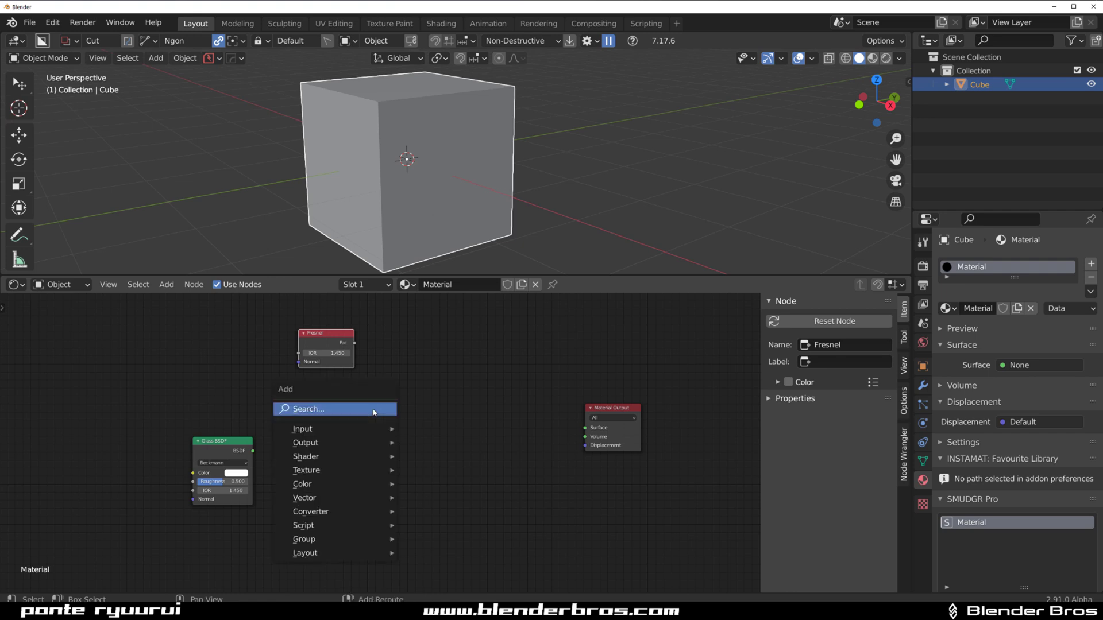
pyautogui.moveTo(356, 430)
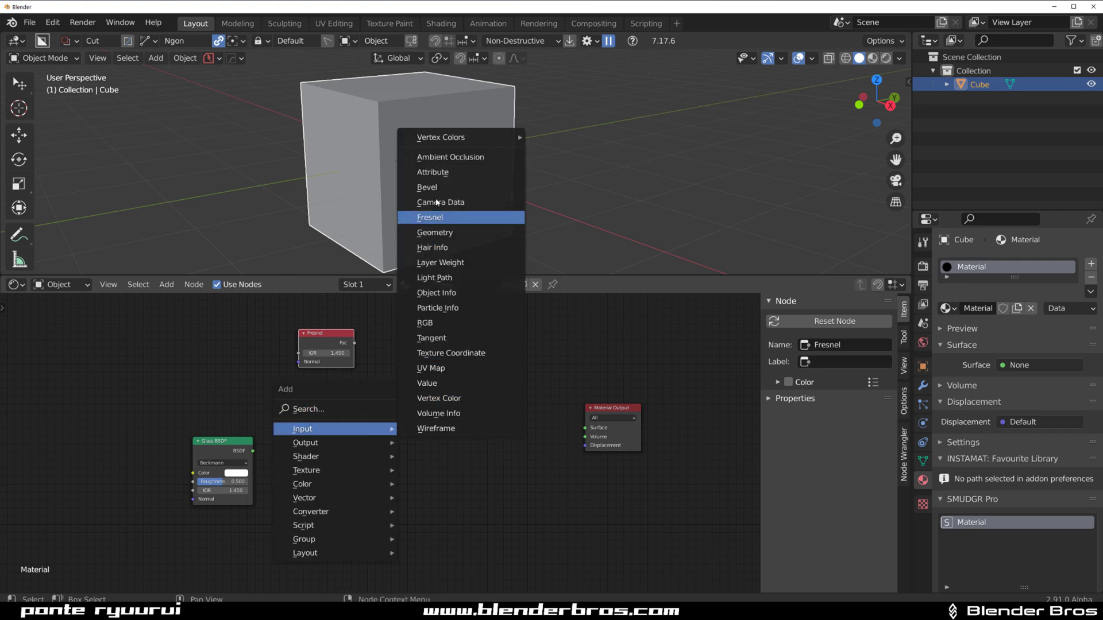
pyautogui.click(440, 383)
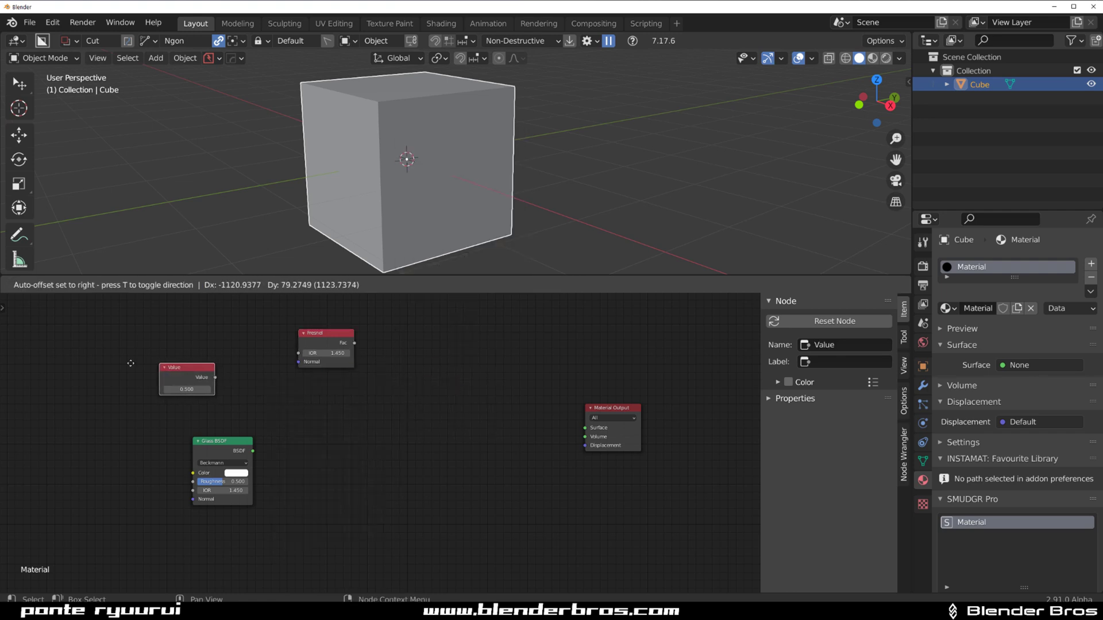
pyautogui.click(152, 372)
pyautogui.click(158, 389)
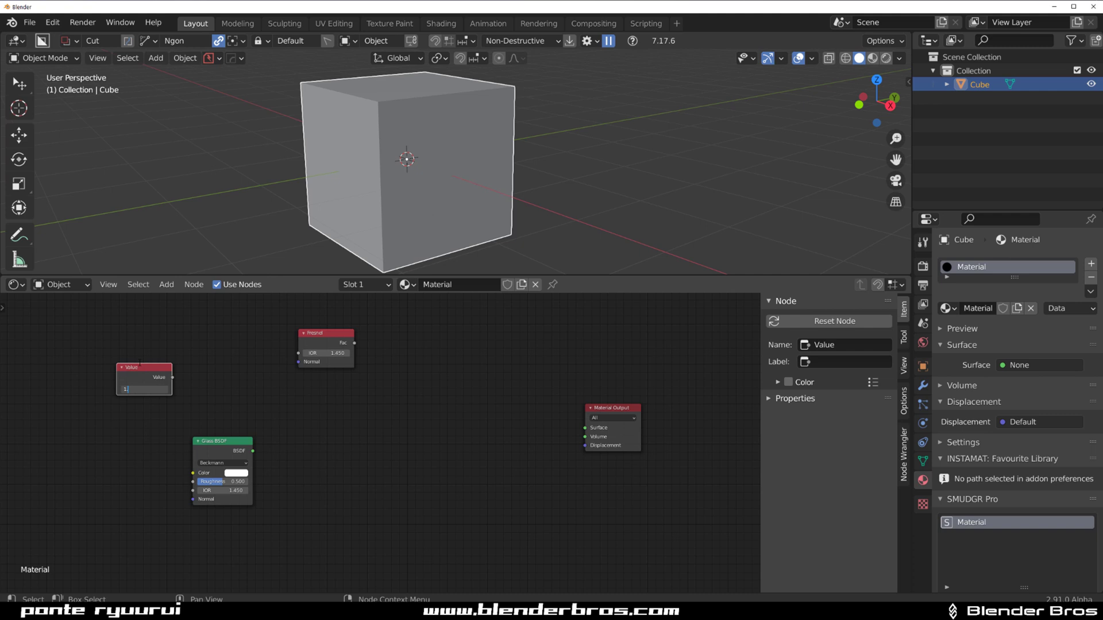
pyautogui.press('Return')
# Move the Fresnel node above the Glass BSDF and link the Value node to the IOR inputs of both.
pyautogui.moveTo(332, 338); pyautogui.dragTo(230, 345)
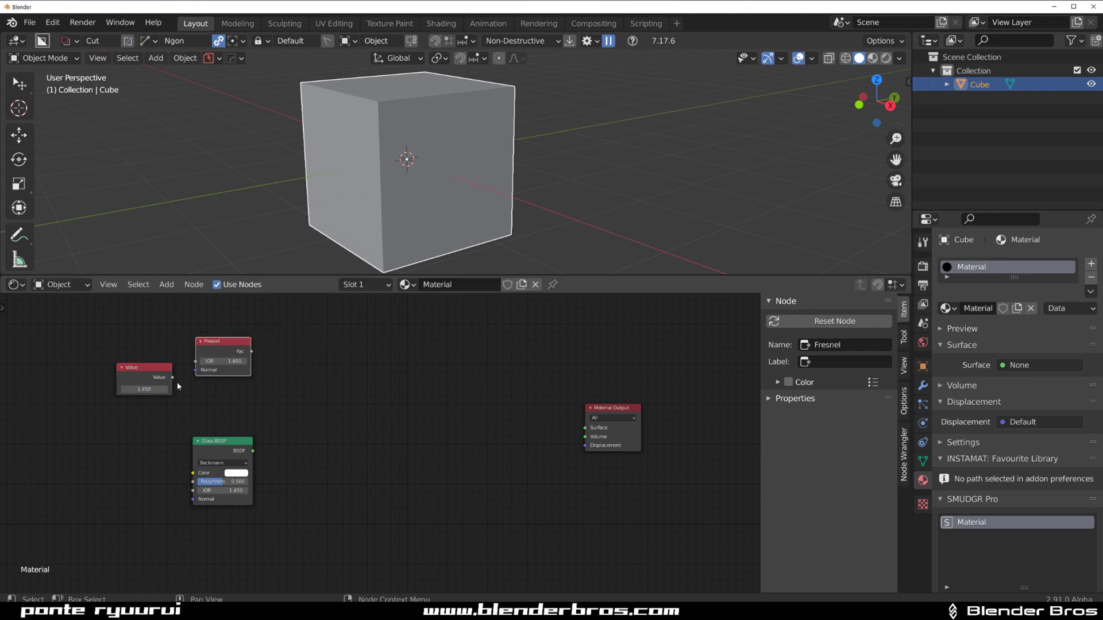
pyautogui.moveTo(173, 378); pyautogui.dragTo(354, 415)
pyautogui.moveTo(138, 367); pyautogui.dragTo(193, 491)
pyautogui.hotkey('ctrl', 'z')
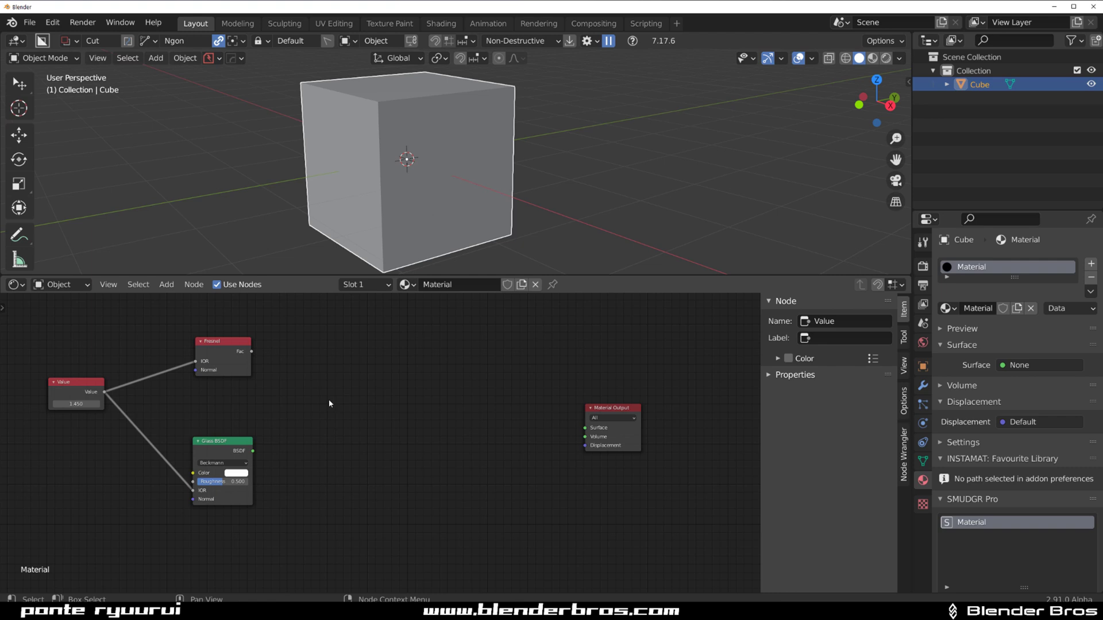
# Add a ColorRamp node after the Fresnel node and link the Fresnel Fac output to its Fac input.
pyautogui.hotkey('shift', 'a')
pyautogui.moveTo(338, 394)
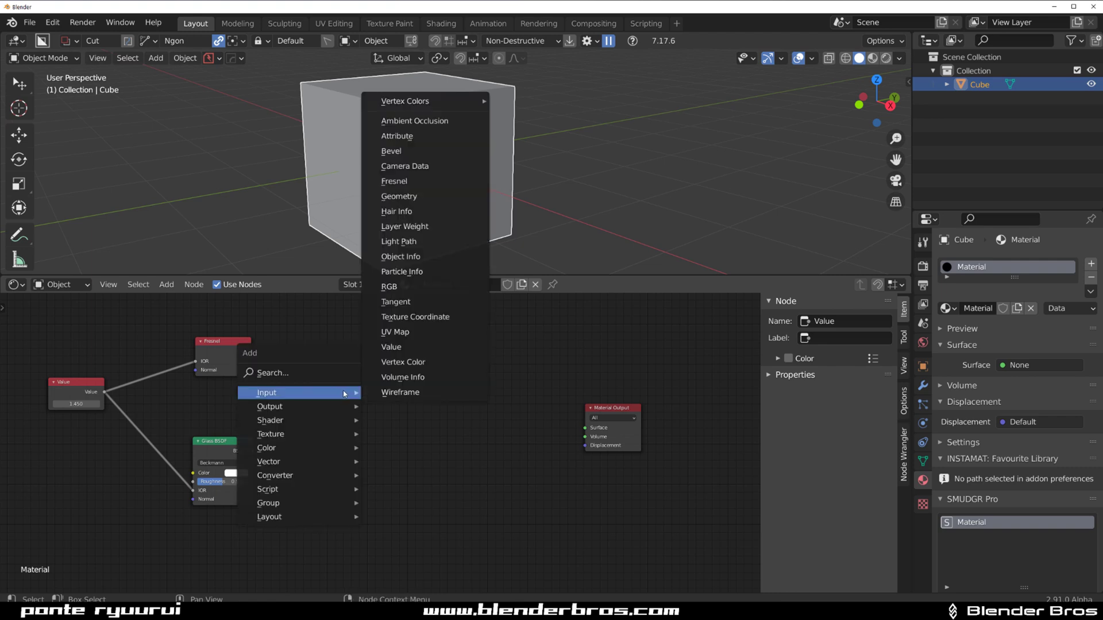
pyautogui.click(264, 373)
pyautogui.write('colo')
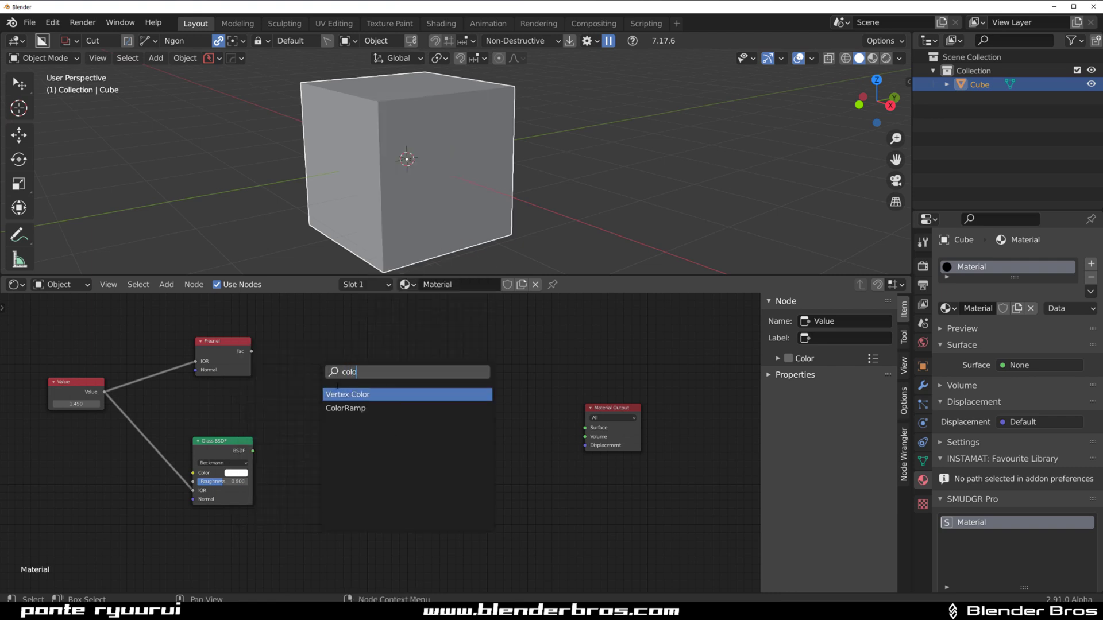
pyautogui.click(344, 408)
pyautogui.click(266, 369)
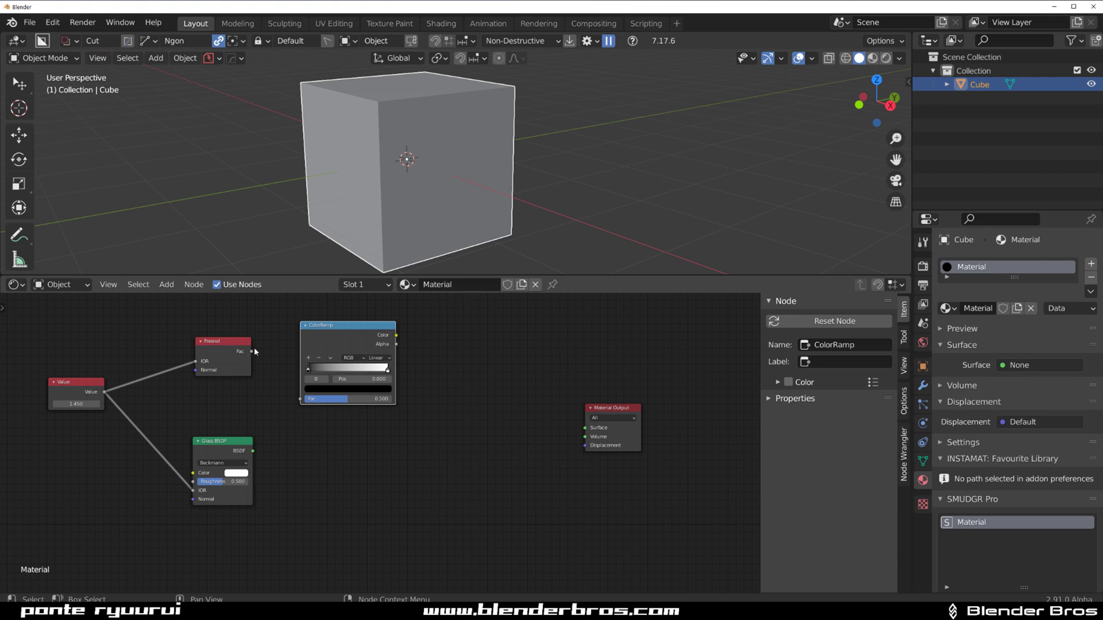
pyautogui.moveTo(251, 352); pyautogui.dragTo(300, 398)
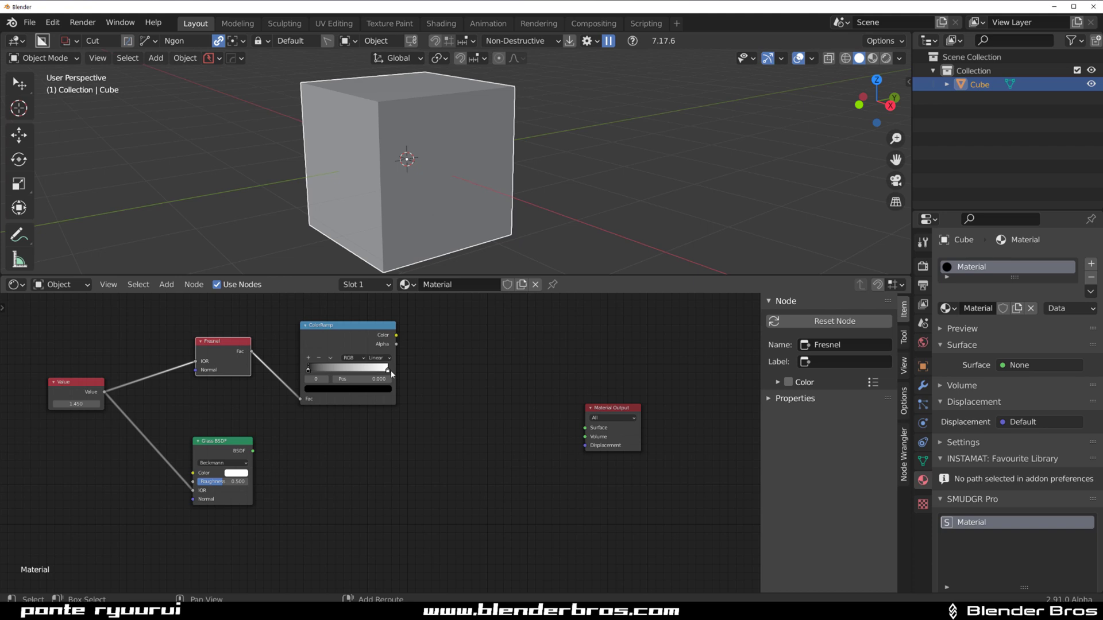
# Move the ColorRamp's white stop to about 0.38, and make stop 0 the active stop.
pyautogui.moveTo(391, 373); pyautogui.dragTo(338, 373)
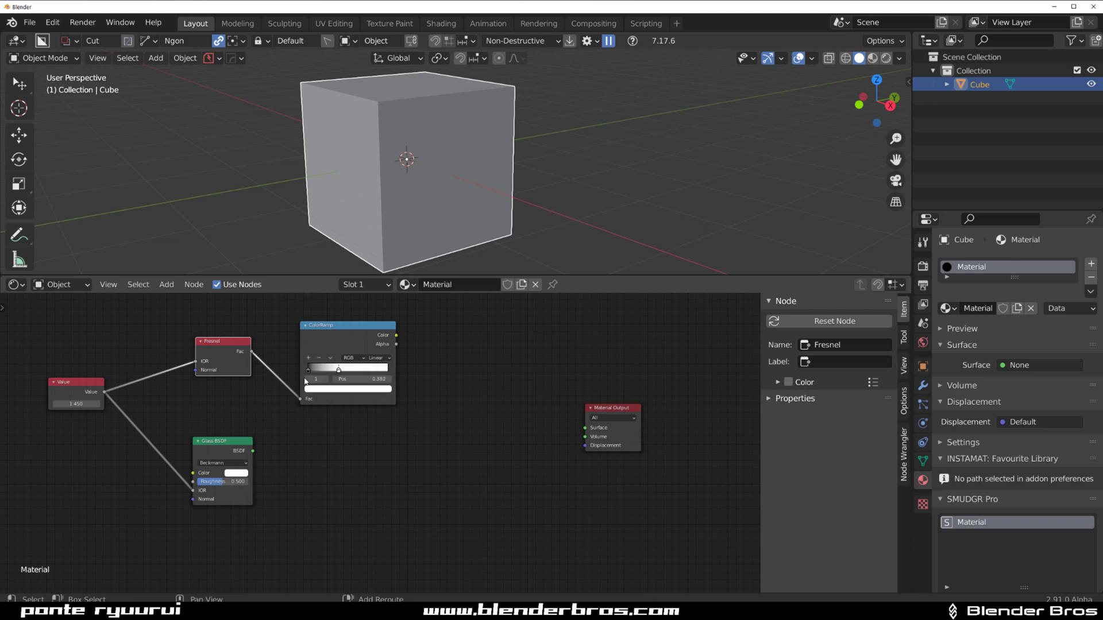
pyautogui.click(369, 326)
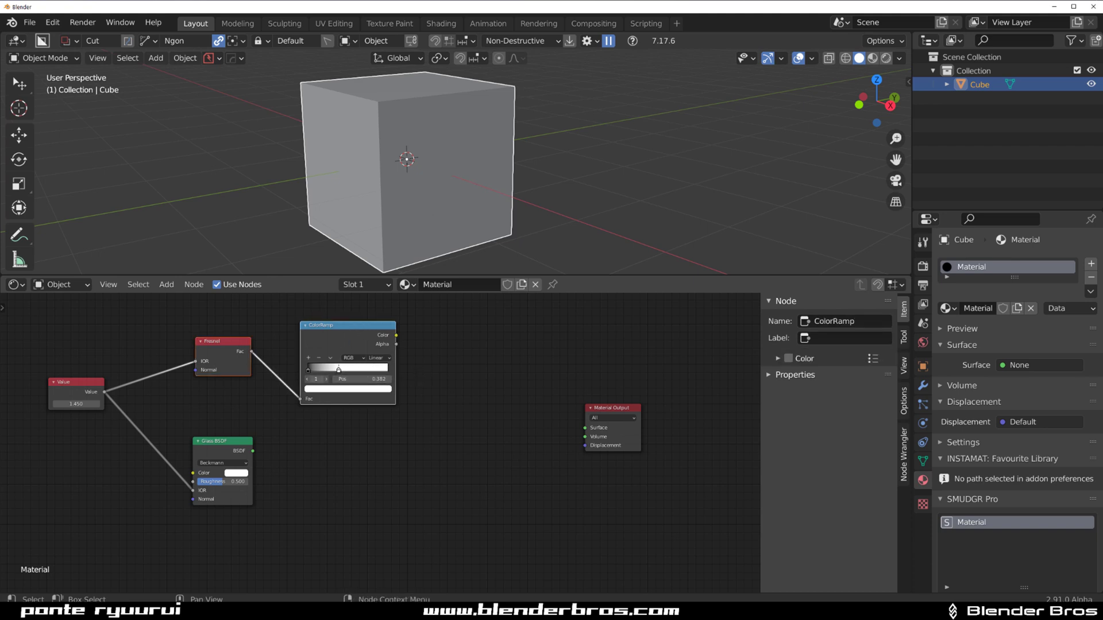
pyautogui.write('0')
pyautogui.press('Return')
# Add a Transparent BSDF node and arrange it just above the Glass BSDF, which is shifted down and aside.
pyautogui.click(452, 457)
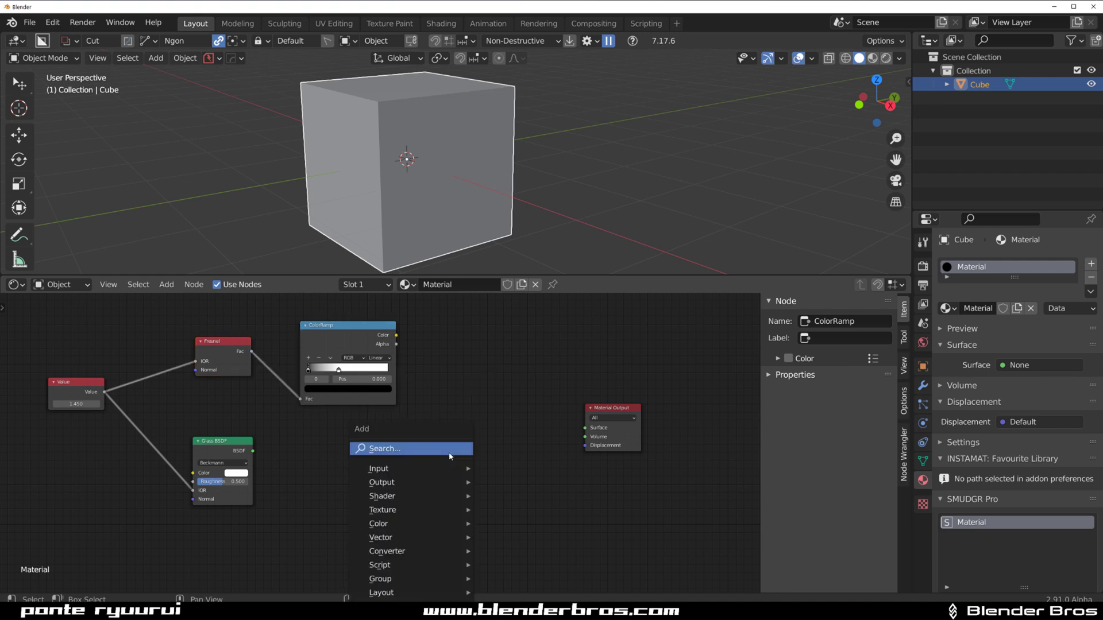
pyautogui.hotkey('shift', 'a')
pyautogui.click(450, 449)
pyautogui.write('tr')
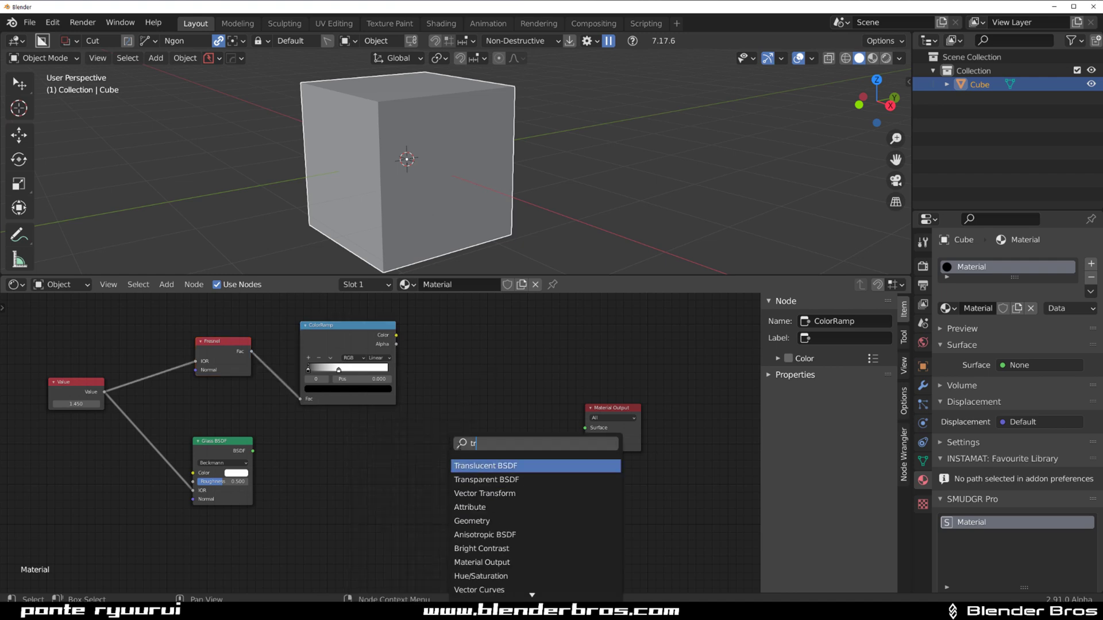
pyautogui.write('a')
pyautogui.click(485, 479)
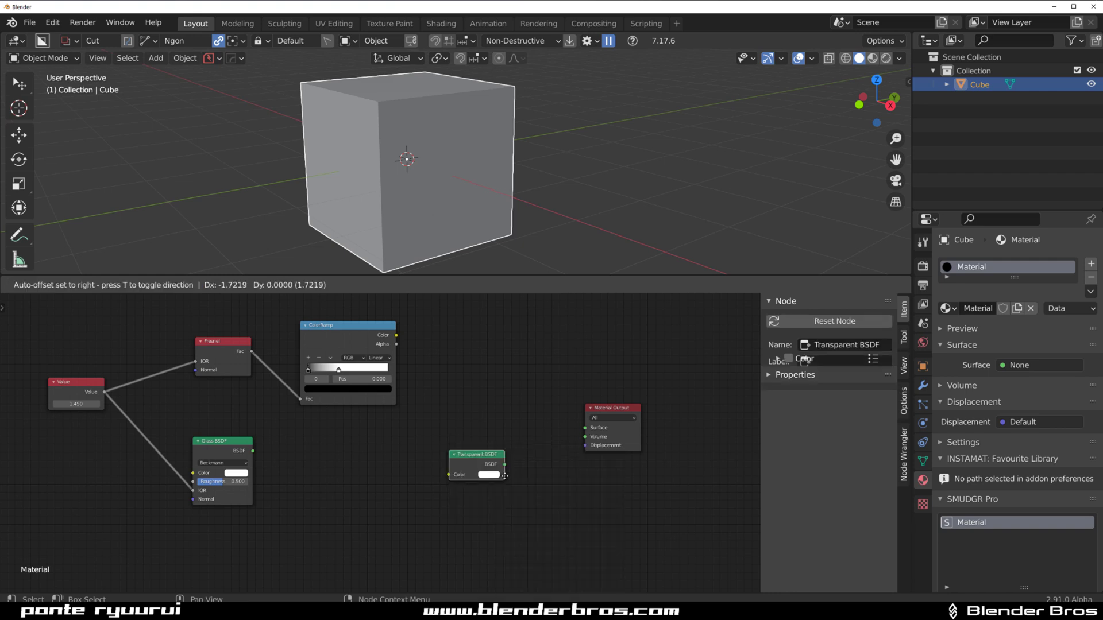
pyautogui.click(310, 454)
pyautogui.moveTo(232, 450); pyautogui.dragTo(188, 485)
pyautogui.moveTo(308, 439); pyautogui.dragTo(252, 440)
# Darken the Transparent BSDF's colour from white to a light grey.
pyautogui.click(264, 456)
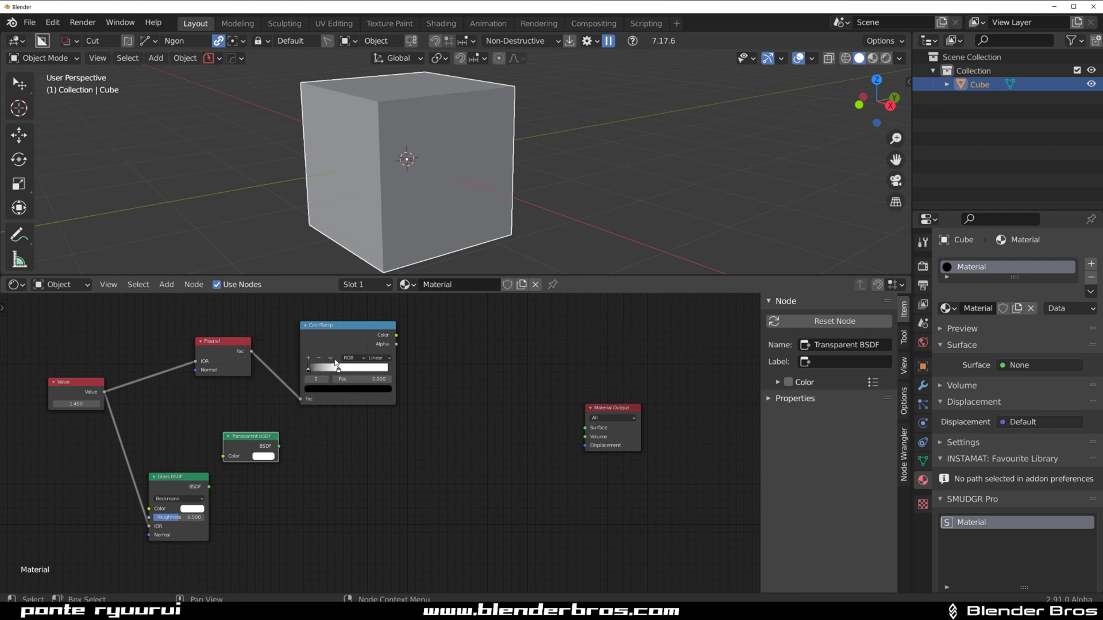
pyautogui.click(270, 457)
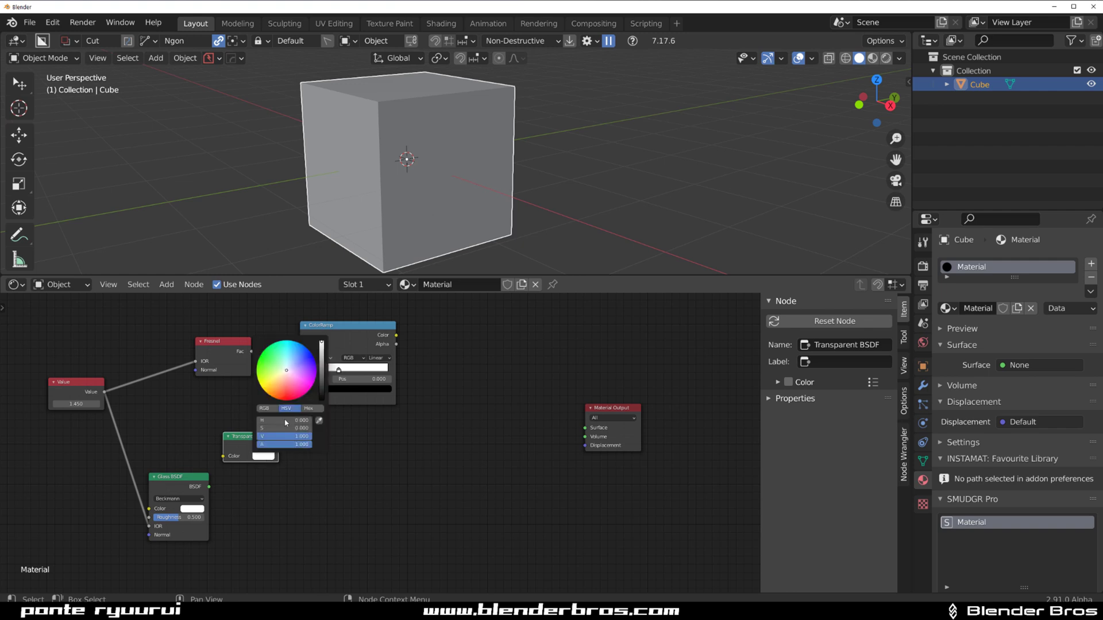
pyautogui.click(324, 360)
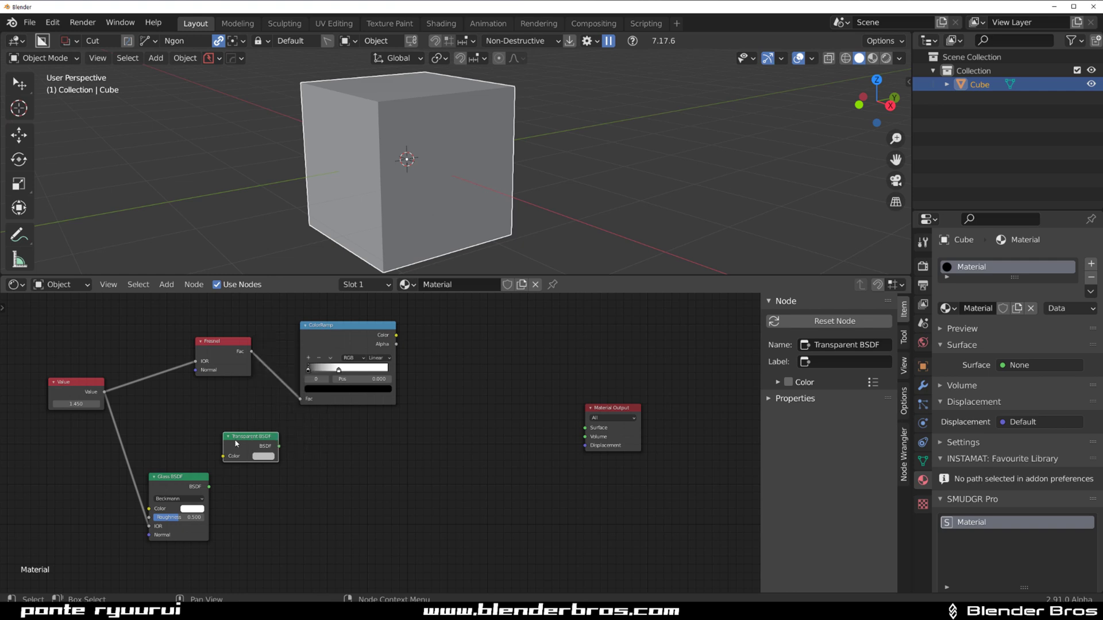
# Add a Mix Shader node between the ColorRamp and the Material Output.
pyautogui.hotkey('shift', 'a')
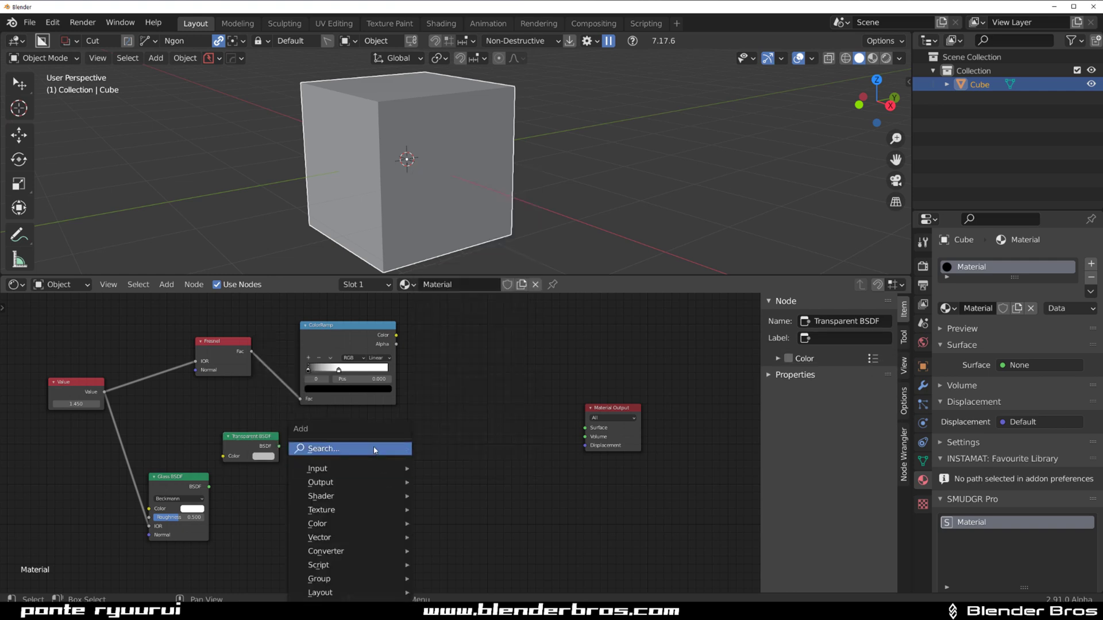
pyautogui.write('mix')
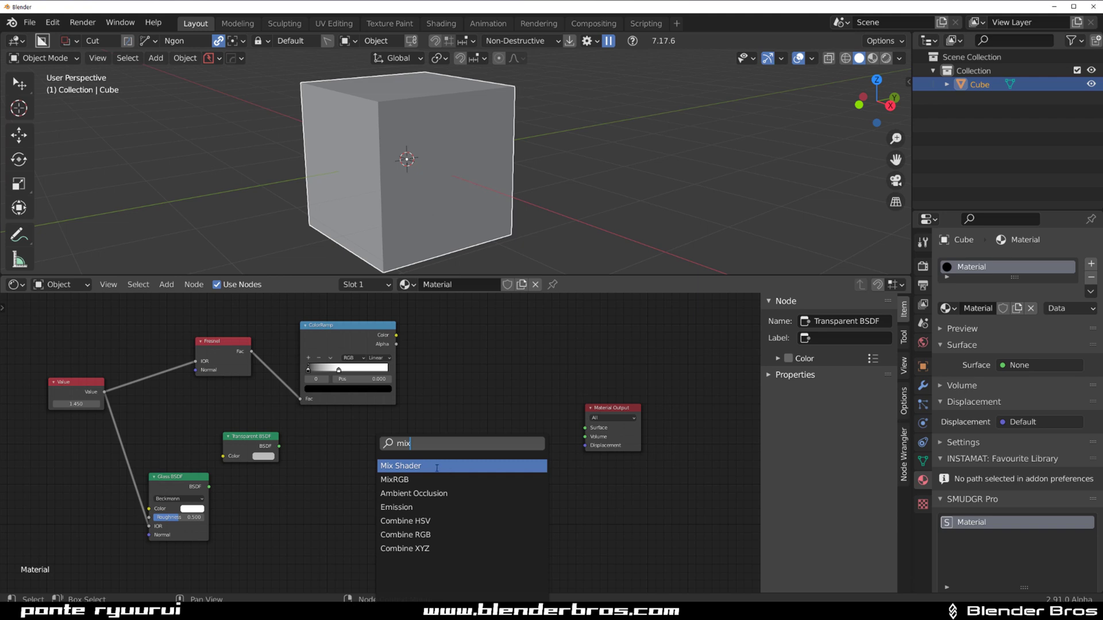
pyautogui.click(437, 466)
pyautogui.click(460, 439)
# Link the Glass BSDF to the Mix Shader's first shader input and the Transparent BSDF to its second.
pyautogui.moveTo(279, 446); pyautogui.dragTo(418, 446)
pyautogui.moveTo(279, 447); pyautogui.dragTo(434, 451)
pyautogui.moveTo(209, 486); pyautogui.dragTo(474, 410)
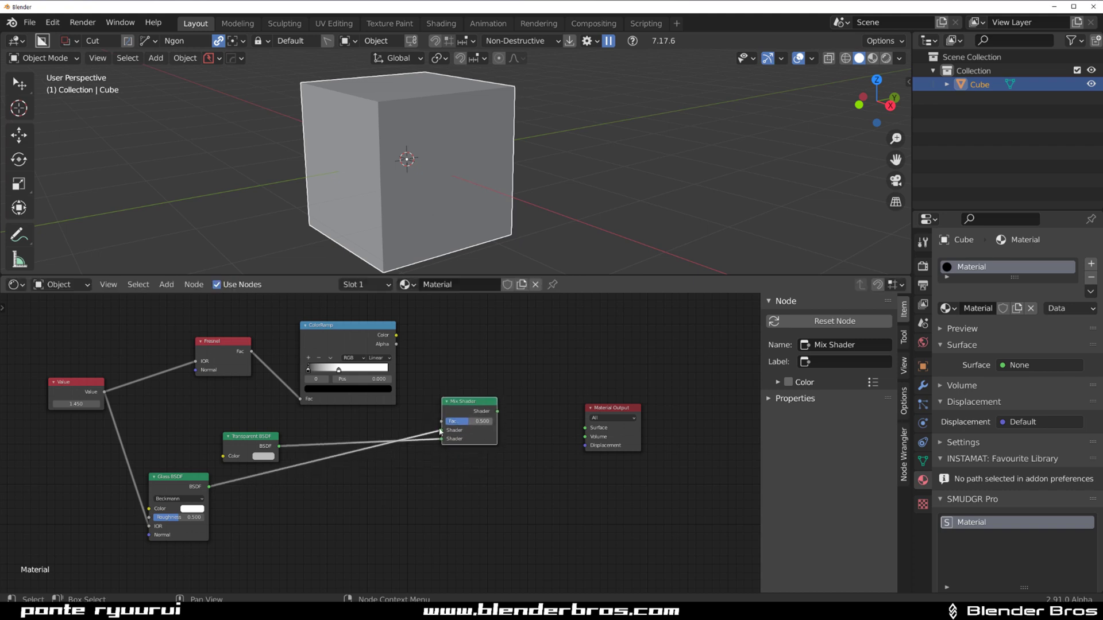
# Swap the Mix Shader inputs so the Transparent BSDF feeds the first shader socket and the Glass BSDF the second.
pyautogui.keyDown('ctrl'); pyautogui.moveTo(384, 425); pyautogui.dragTo(296, 463, button='right'); pyautogui.keyUp('ctrl')
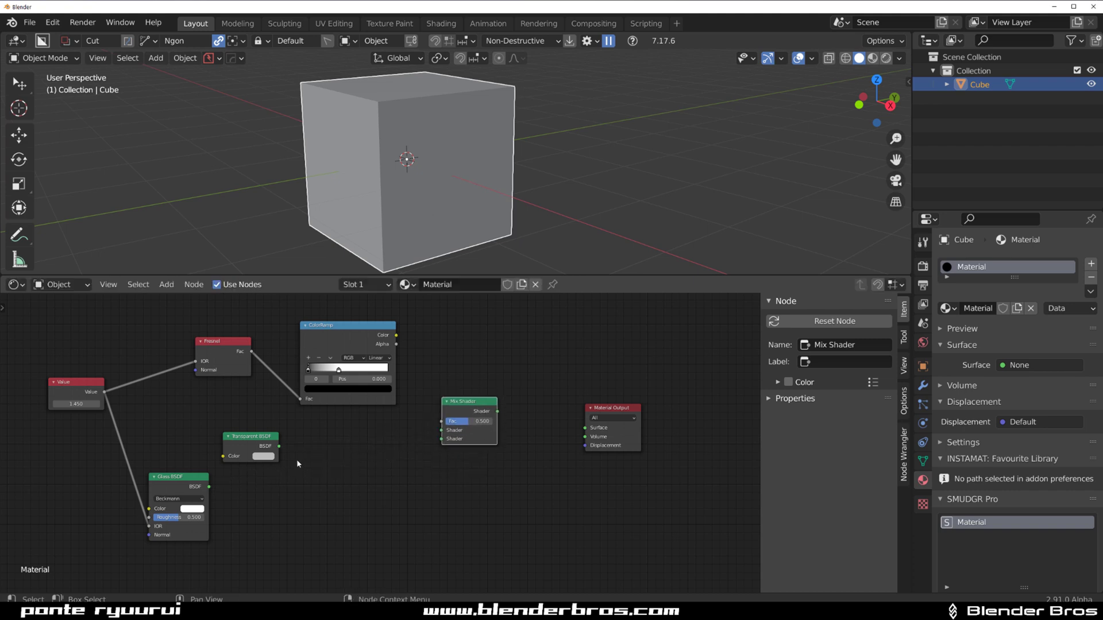
pyautogui.moveTo(280, 447); pyautogui.dragTo(441, 430)
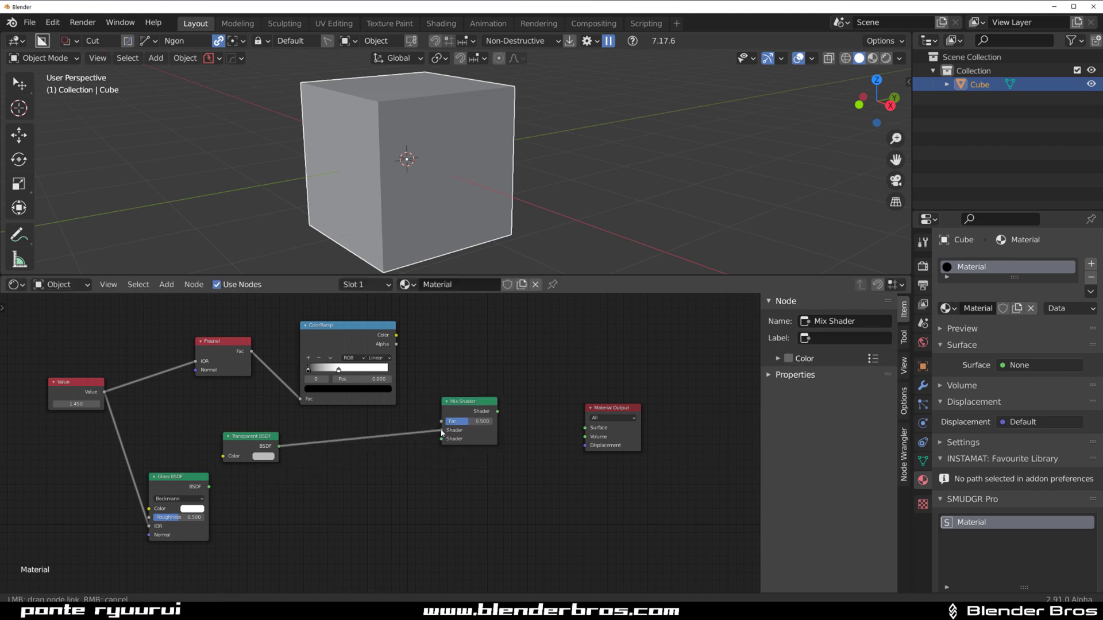
pyautogui.moveTo(210, 489); pyautogui.dragTo(442, 442)
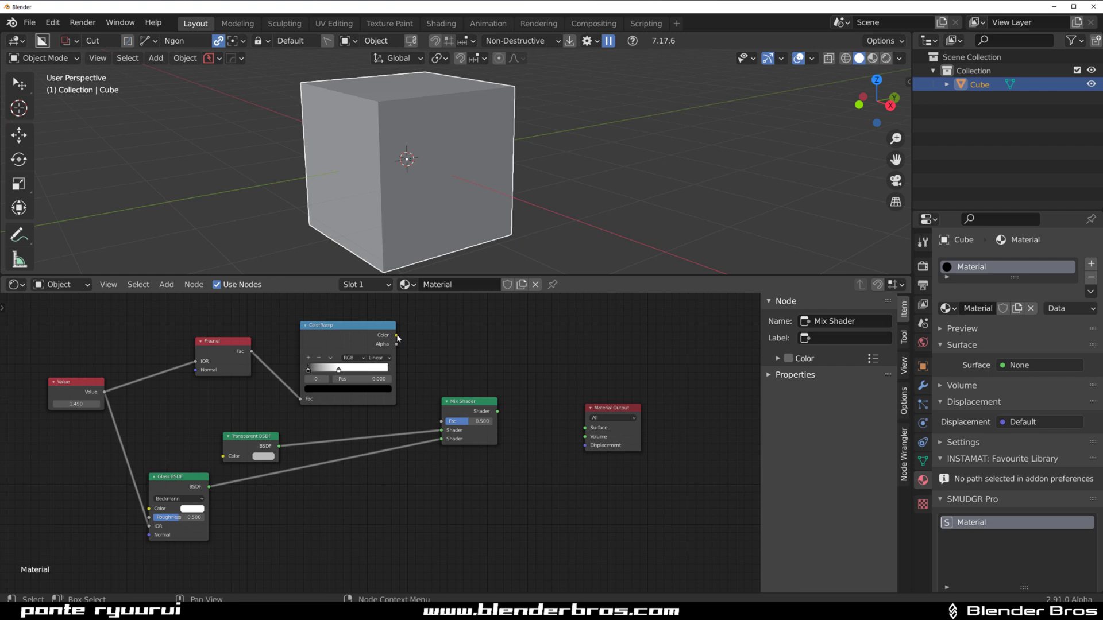
# Link the ColorRamp's Color to the Mix Shader's Fac and the Mix Shader's output to the Material Output's Surface.
pyautogui.moveTo(397, 335); pyautogui.dragTo(436, 362)
pyautogui.moveTo(435, 408); pyautogui.dragTo(441, 421)
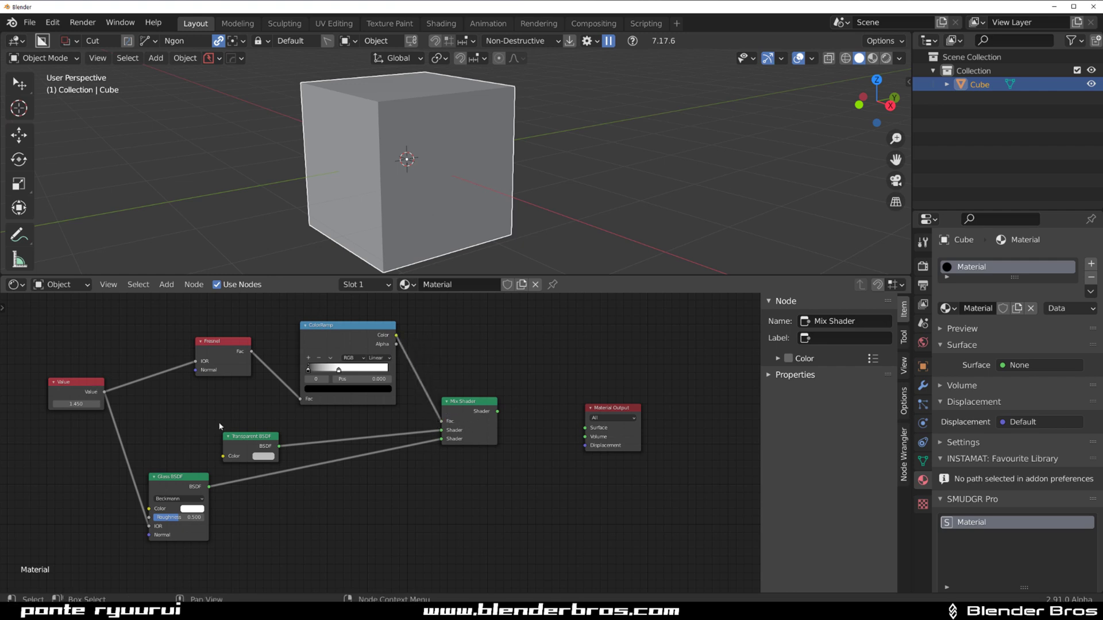
pyautogui.moveTo(494, 415); pyautogui.dragTo(585, 427)
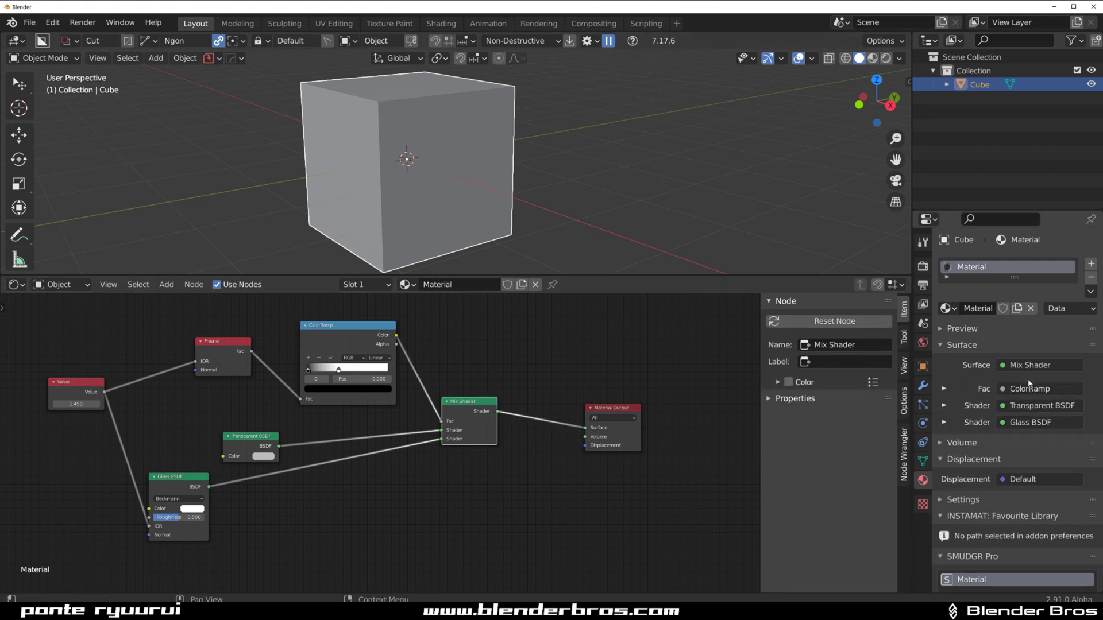
# Set the glass material's Blend Mode to Alpha Blend in its viewport display settings.
pyautogui.scroll(-12, 1024, 362)
pyautogui.scroll(-3, 1036, 333)
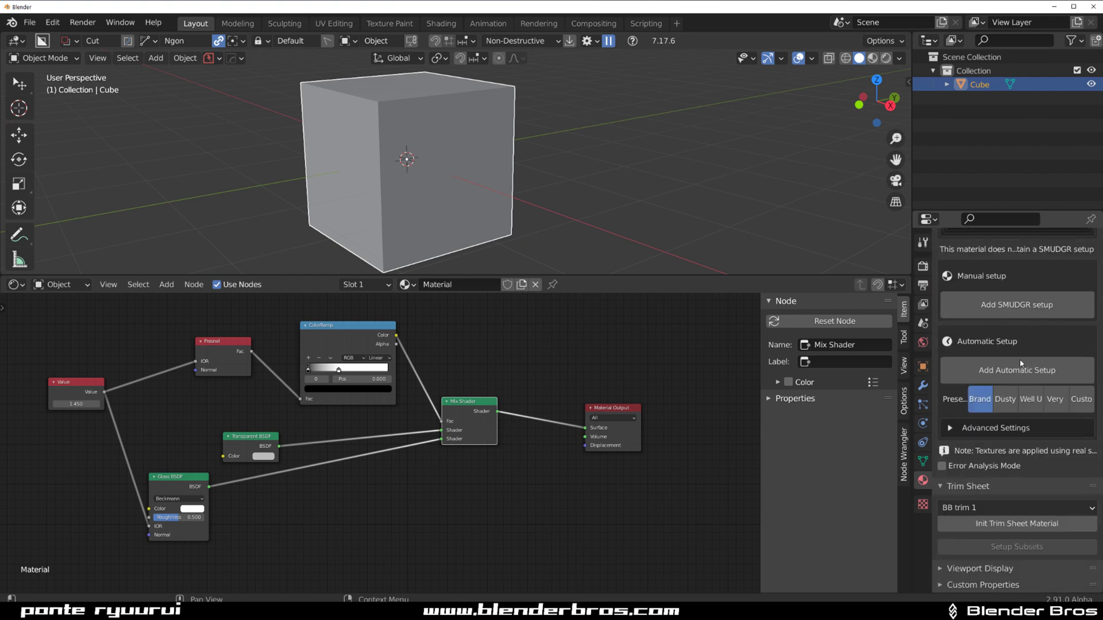
pyautogui.click(935, 569)
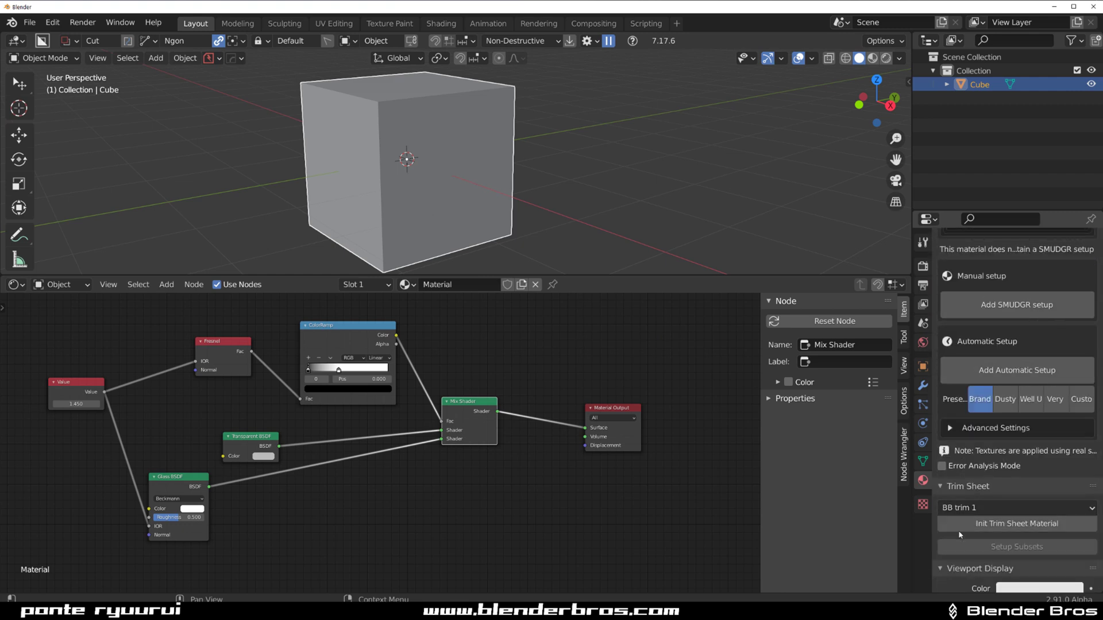
pyautogui.scroll(-8, 1011, 488)
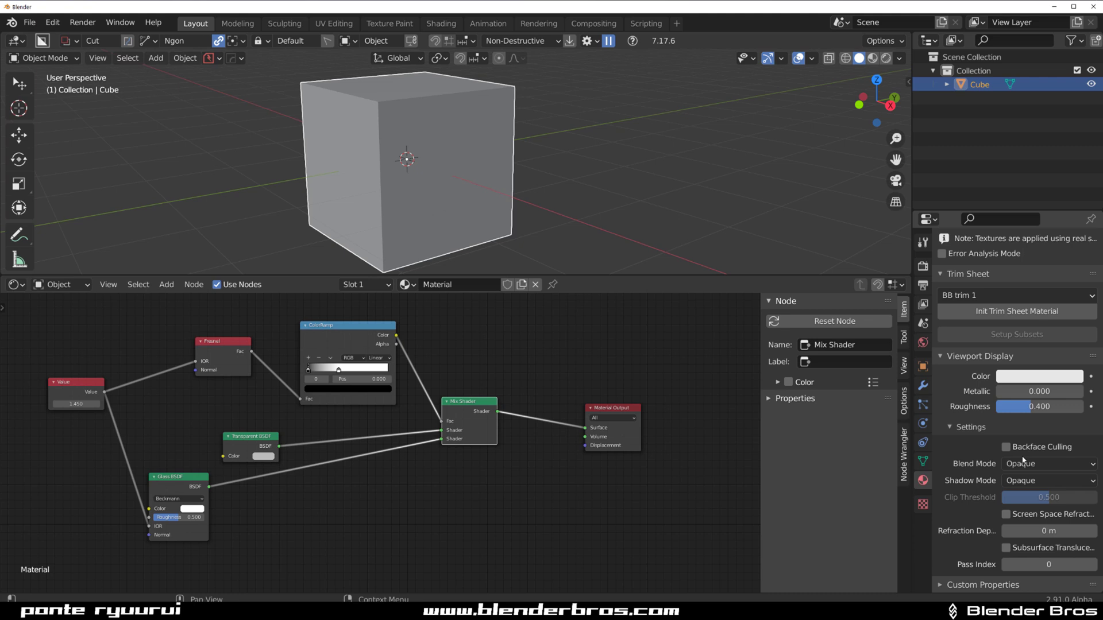
pyautogui.click(1043, 464)
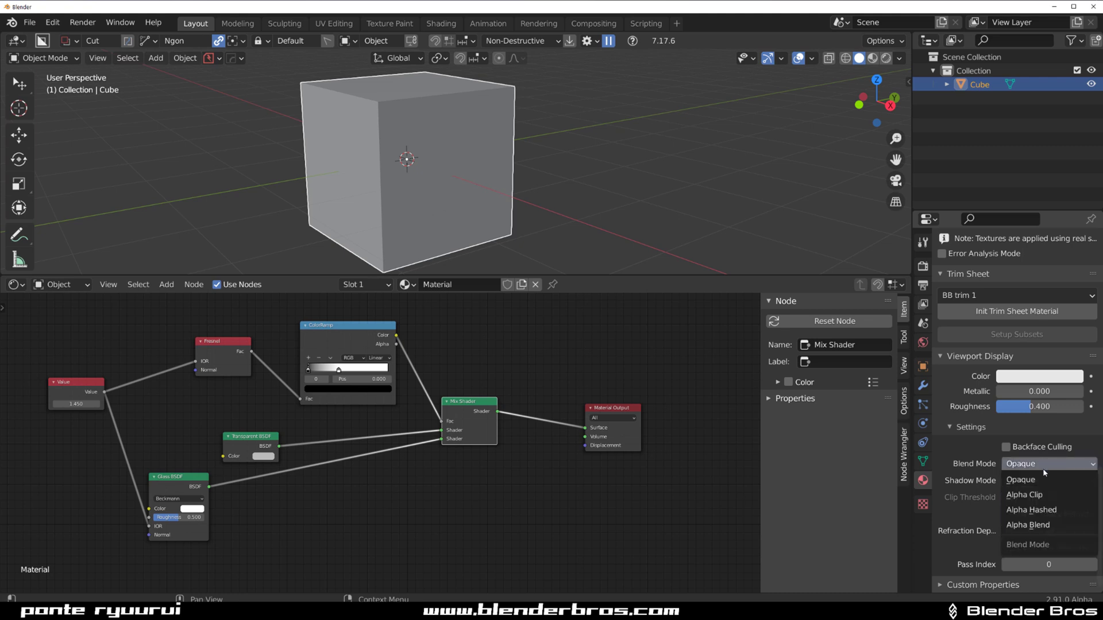
pyautogui.click(1050, 525)
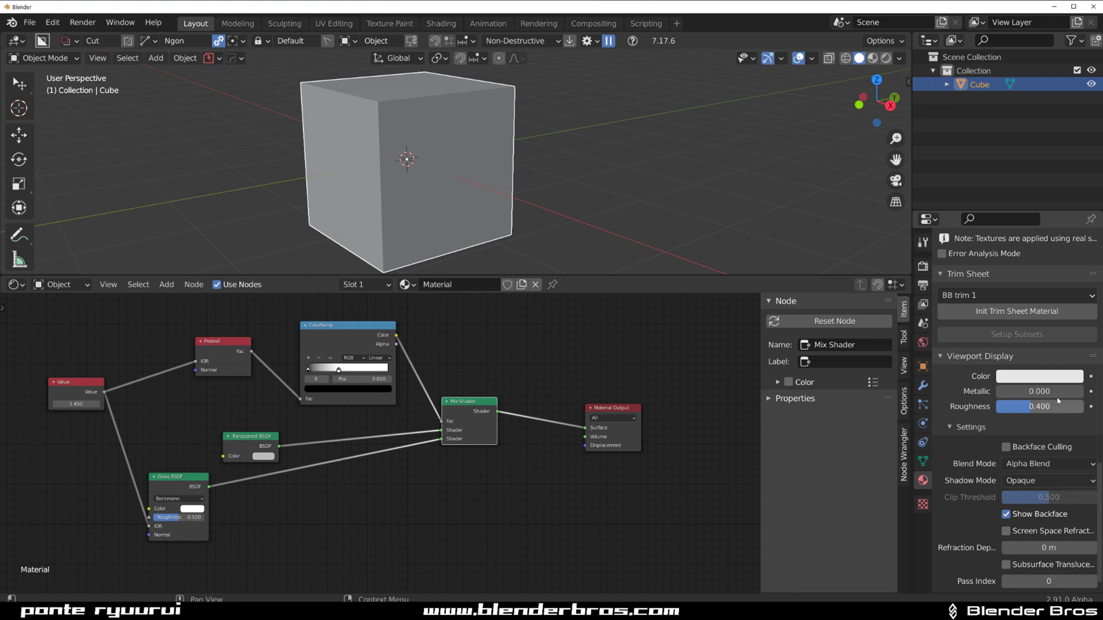
# Set the glass material's viewport Metallic to 1.000 and colour alpha to 0.478, and lower its viewport Roughness.
pyautogui.moveTo(1029, 394); pyautogui.dragTo(1084, 391)
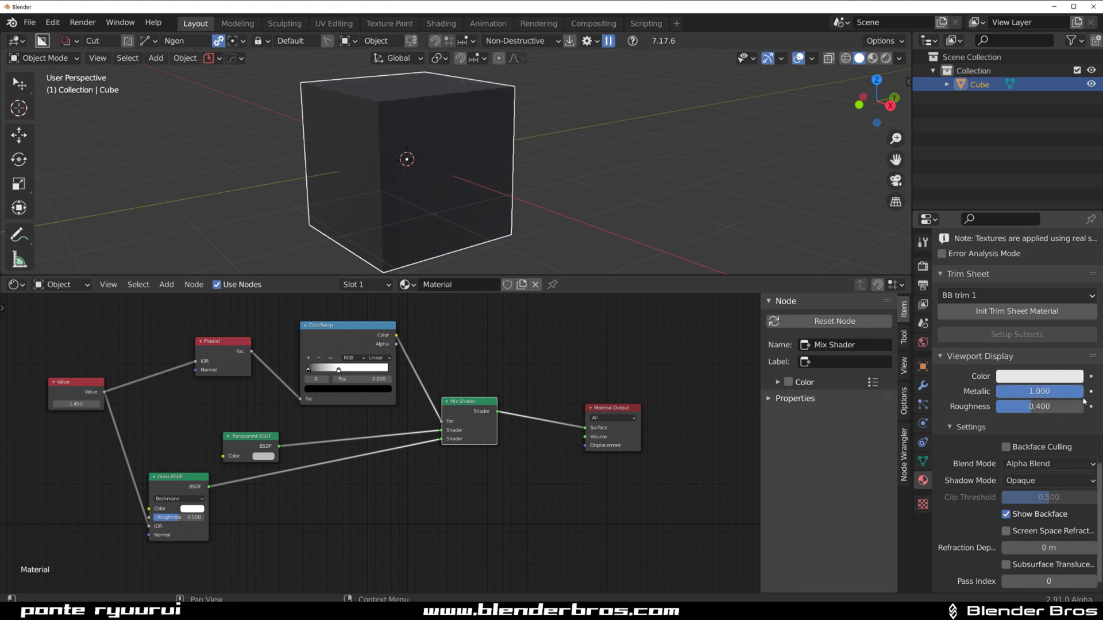
pyautogui.click(1041, 379)
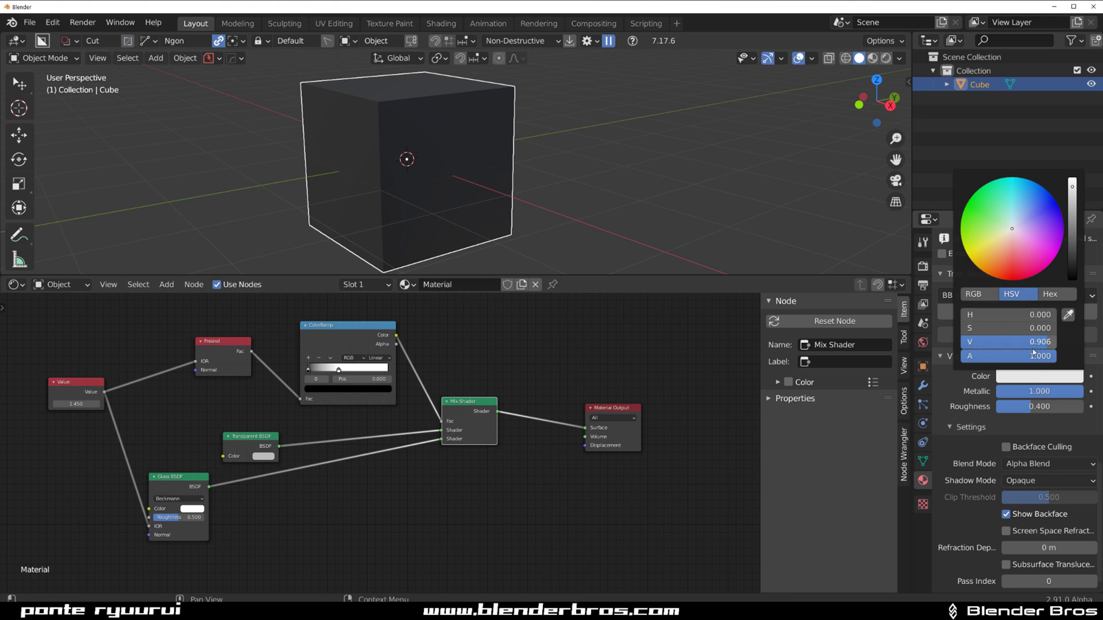
pyautogui.moveTo(1044, 356); pyautogui.dragTo(1005, 355)
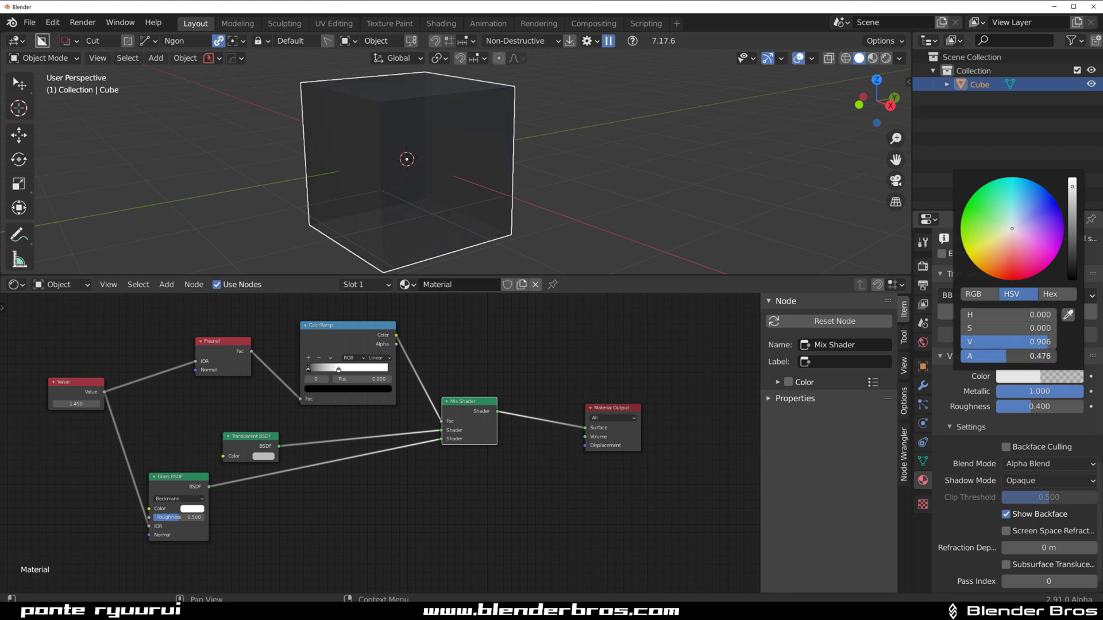
pyautogui.moveTo(488, 218); pyautogui.dragTo(554, 201, button='middle')
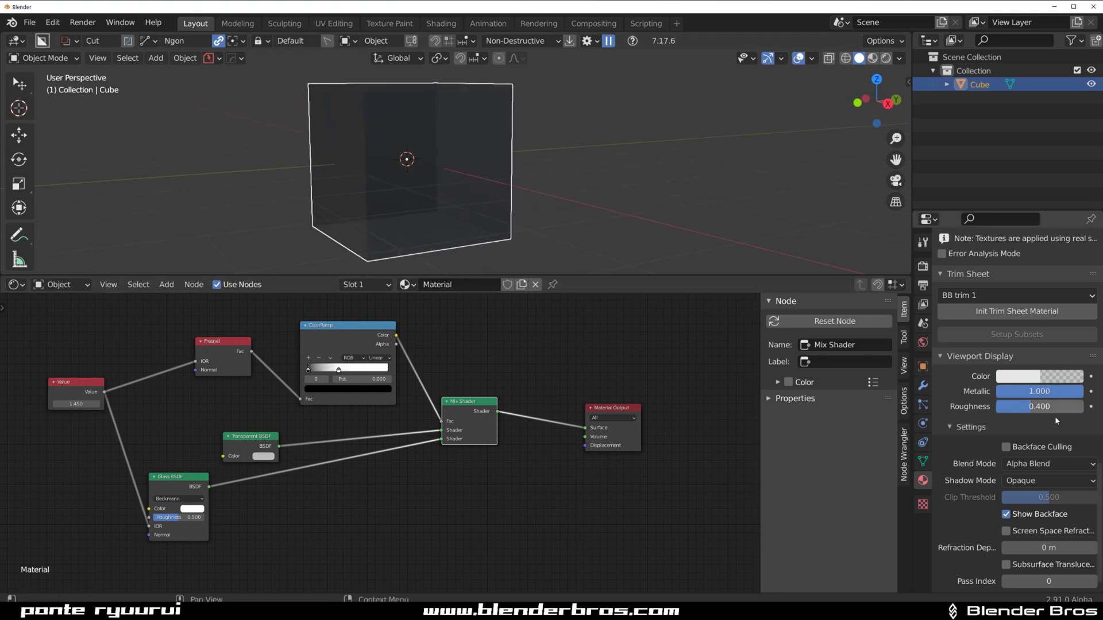
pyautogui.moveTo(1039, 406); pyautogui.dragTo(1016, 406)
pyautogui.moveTo(556, 212); pyautogui.dragTo(524, 199, button='middle')
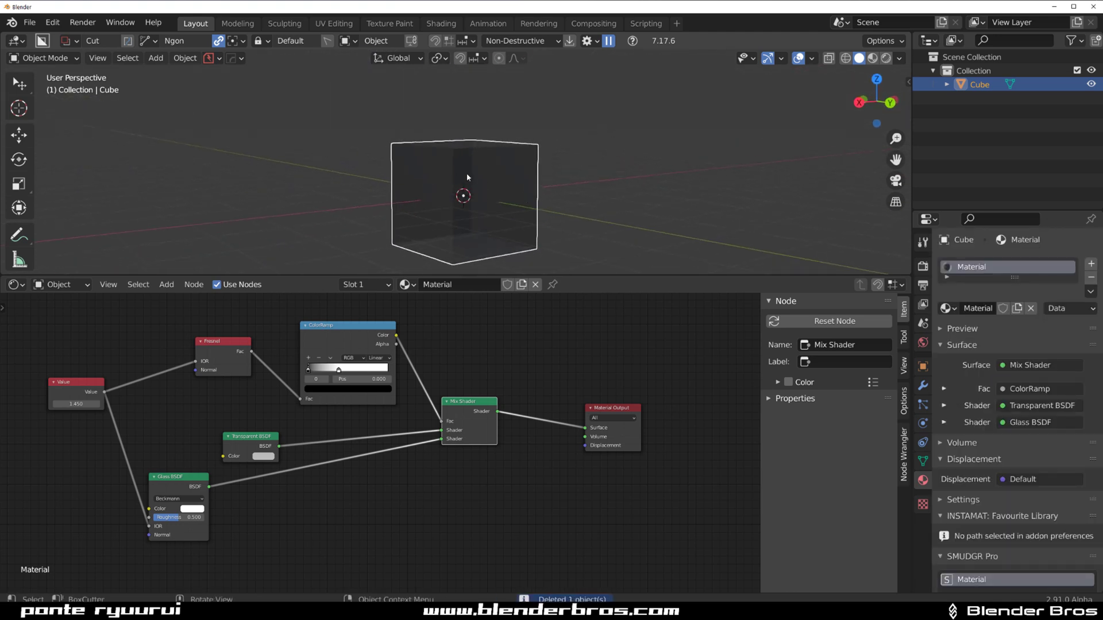
pyautogui.moveTo(467, 178); pyautogui.dragTo(519, 181, button='middle')
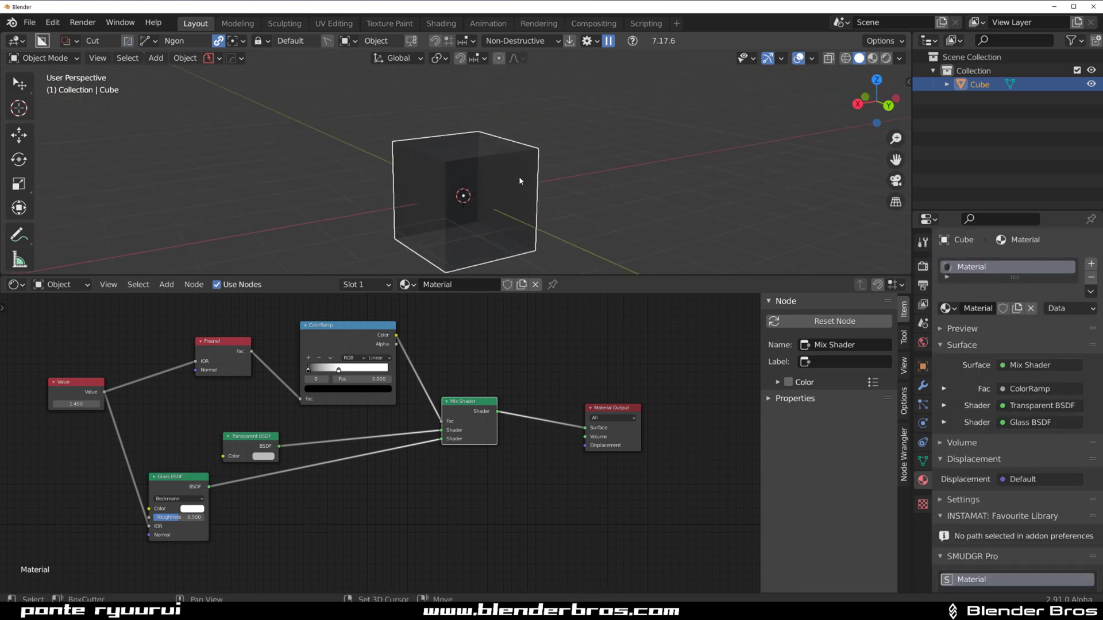
# Duplicate the cube in place and scale the copy to about 0.5 inside the original.
pyautogui.hotkey('shift', 'd')
pyautogui.rightClick(771, 138)
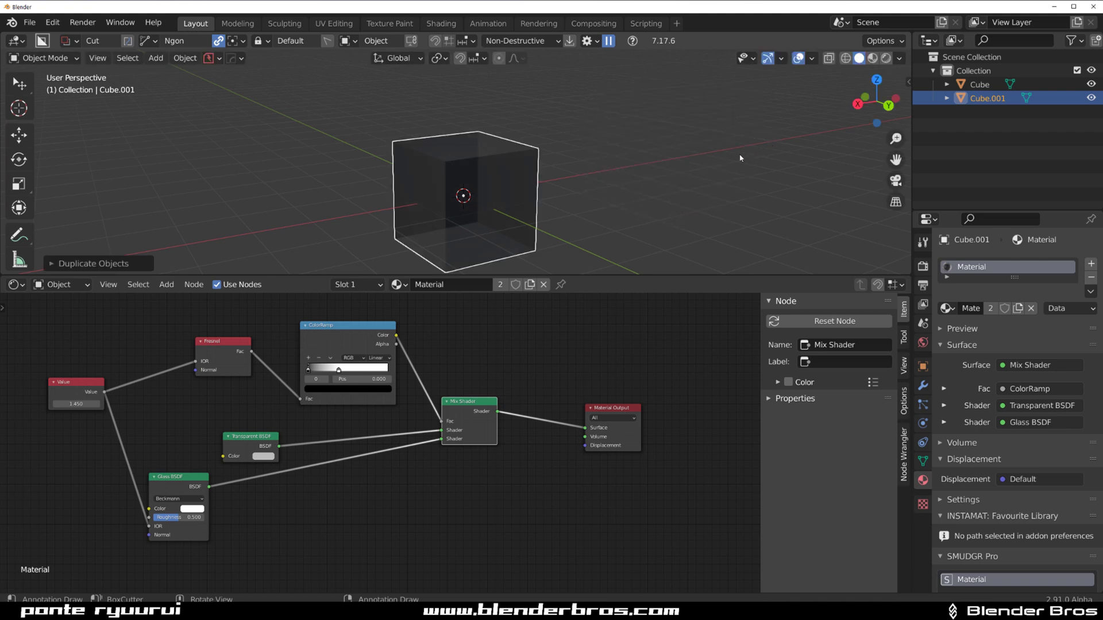
pyautogui.press('s')
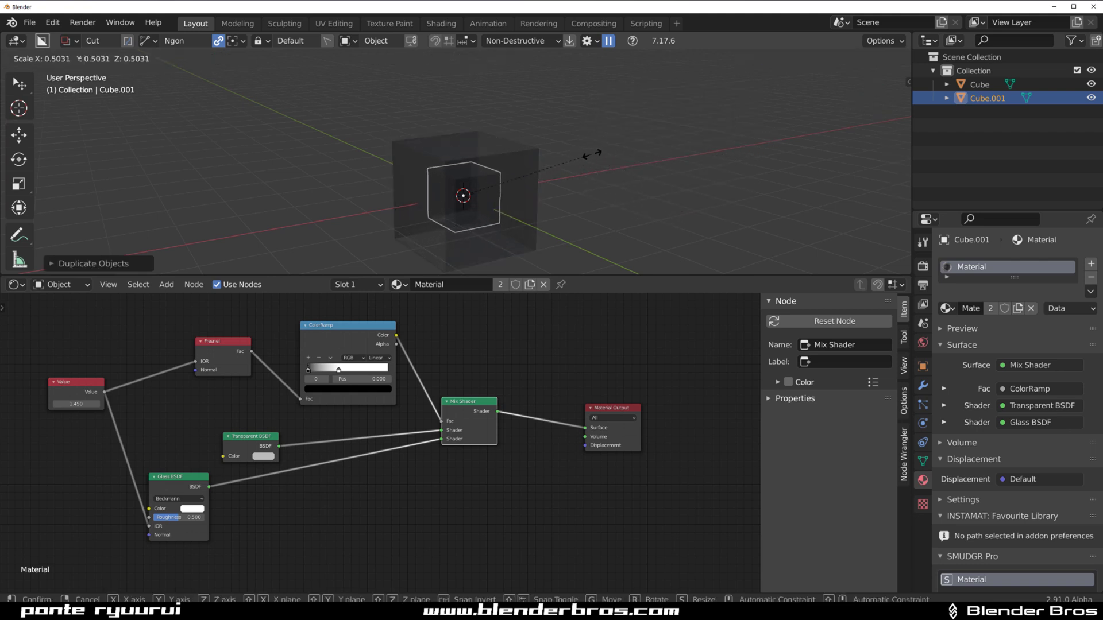
pyautogui.click(593, 153)
# Replace the inner cube's material with a new one that uses a blue Emission surface.
pyautogui.click(1090, 277)
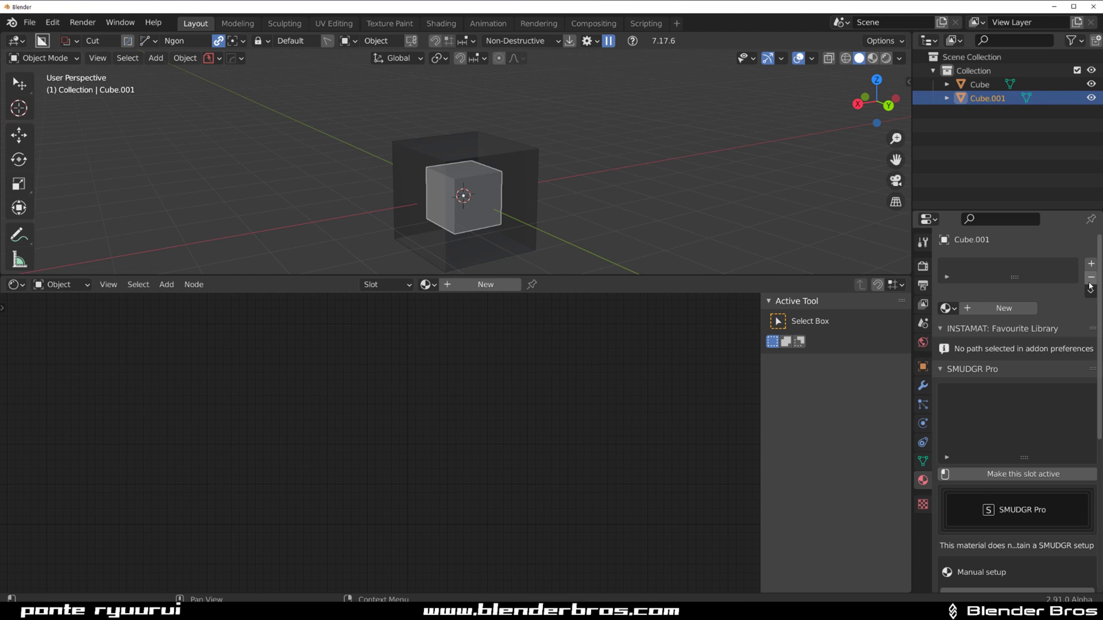
pyautogui.click(986, 308)
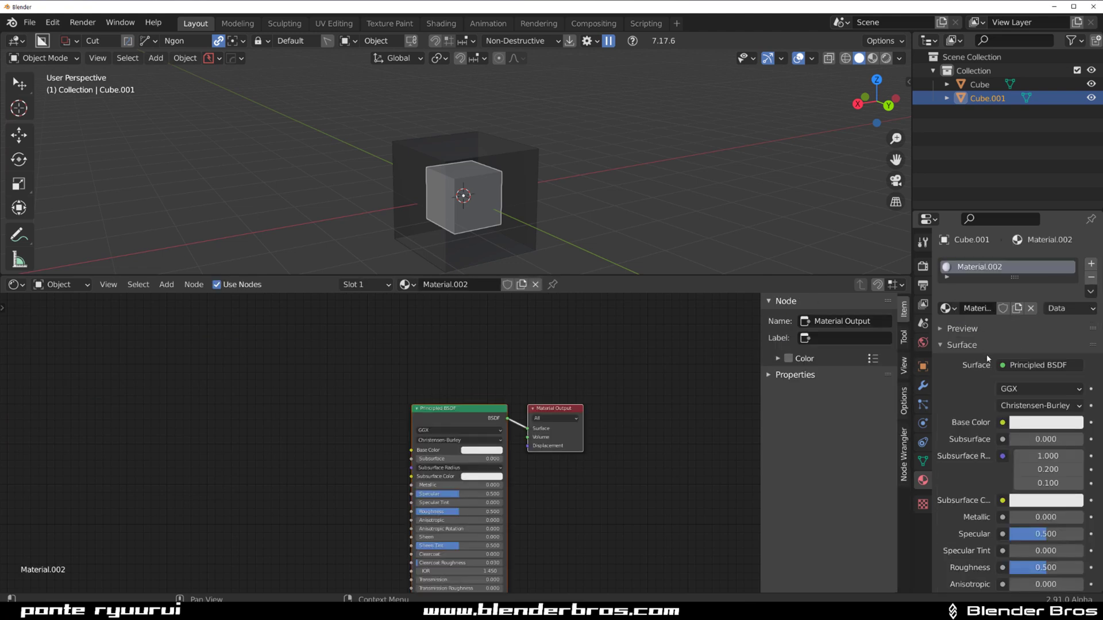
pyautogui.click(1036, 366)
pyautogui.click(922, 94)
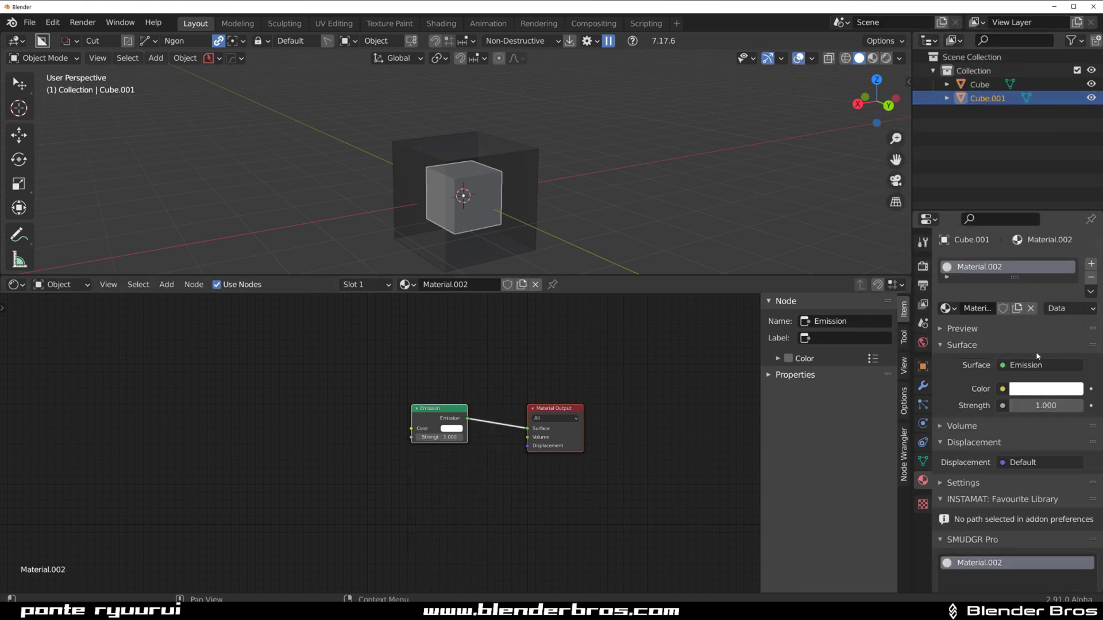
pyautogui.click(1043, 392)
pyautogui.moveTo(1036, 255); pyautogui.dragTo(1048, 208)
# Set the inner cube material's viewport display colour to blue and check it through the glass cube.
pyautogui.scroll(-3, 1011, 482)
pyautogui.scroll(-15, 1010, 485)
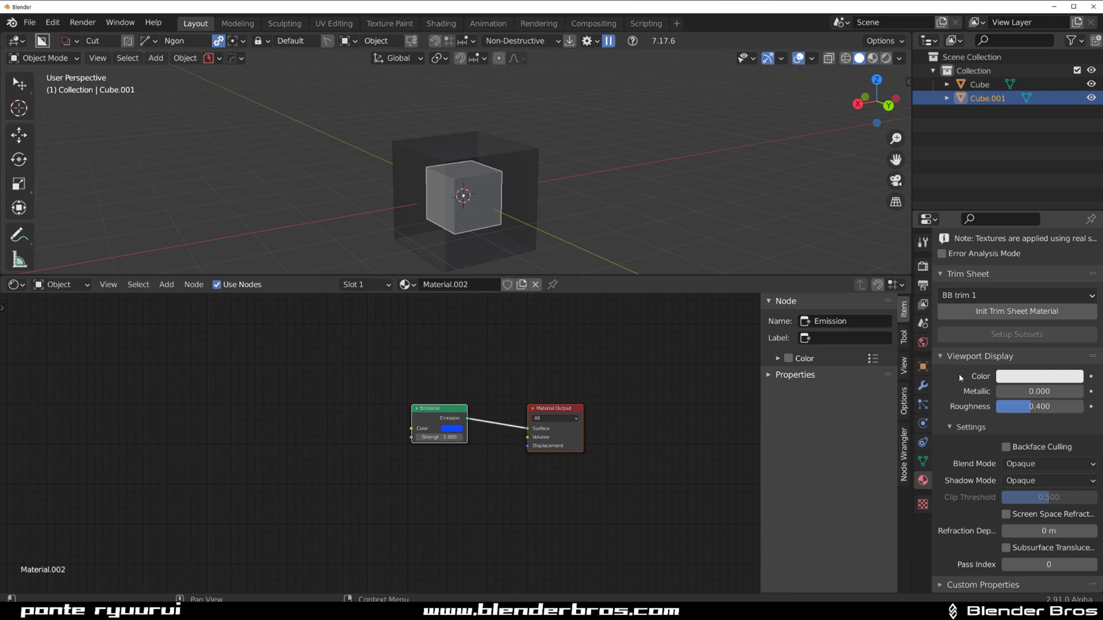
pyautogui.click(1029, 378)
pyautogui.moveTo(1028, 263); pyautogui.dragTo(1037, 207)
pyautogui.click(551, 126)
pyautogui.scroll(3, 550, 141)
pyautogui.moveTo(550, 144); pyautogui.dragTo(480, 150, button='middle')
pyautogui.scroll(-2, 560, 203)
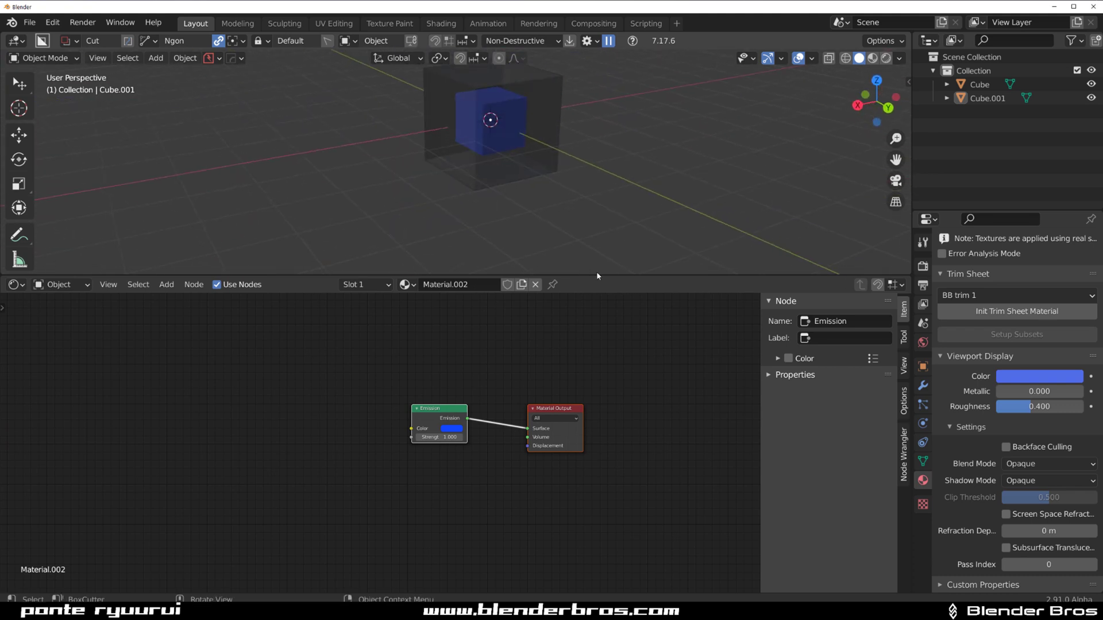
pyautogui.moveTo(608, 274); pyautogui.dragTo(609, 443)
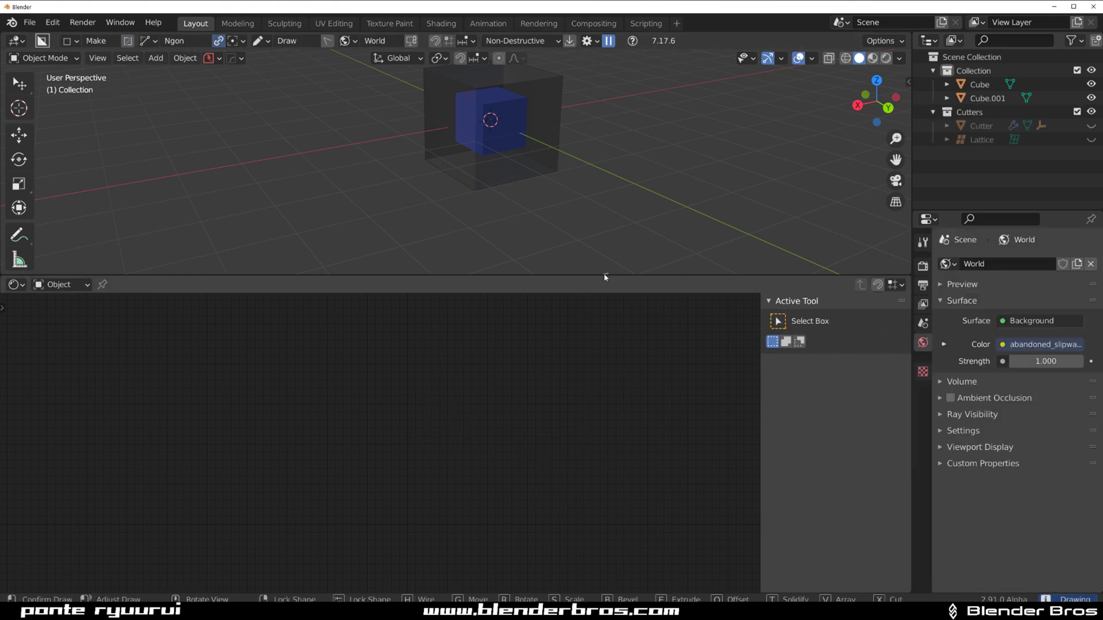
pyautogui.moveTo(606, 276); pyautogui.dragTo(632, 289)
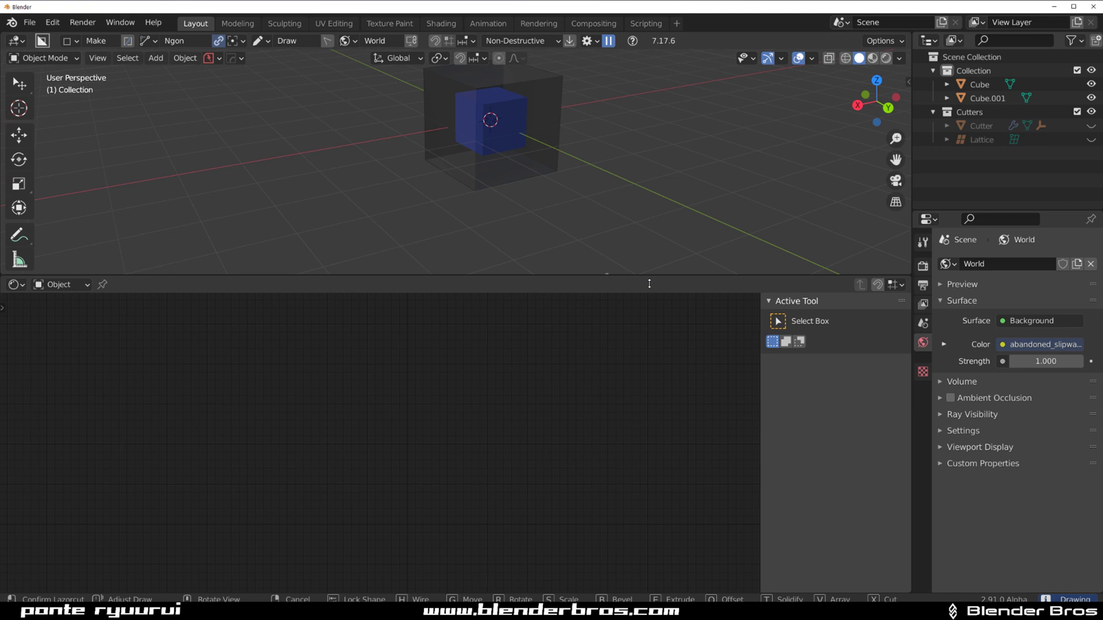
pyautogui.rightClick(616, 199)
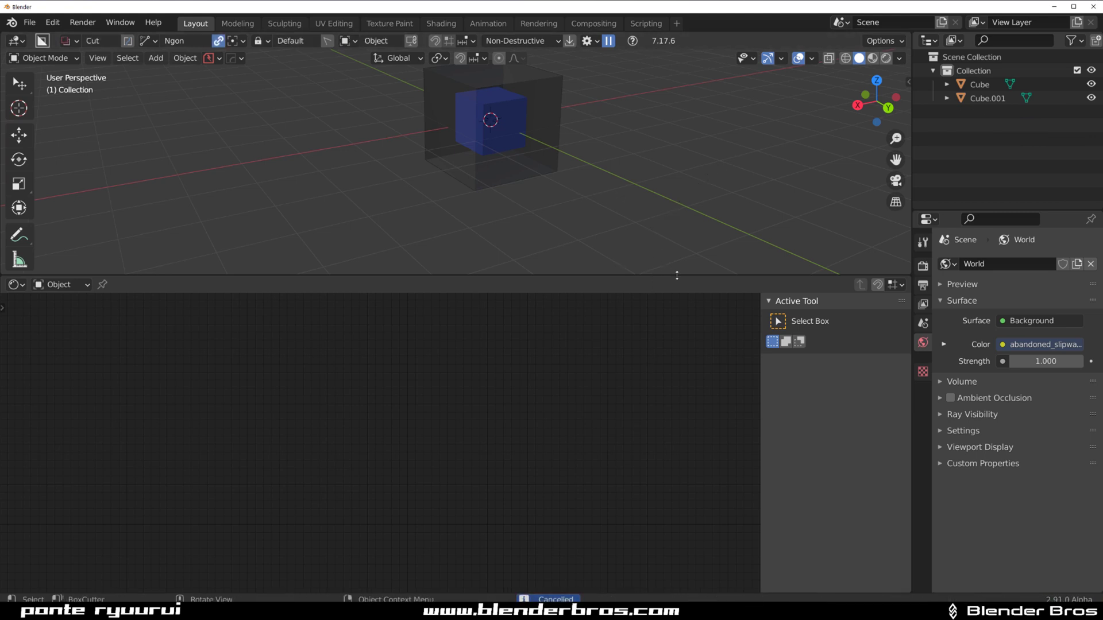
# Enlarge the 3D viewport at the expense of the shader editor and select the outer glass cube.
pyautogui.moveTo(676, 275); pyautogui.dragTo(676, 522)
pyautogui.scroll(3, 540, 242)
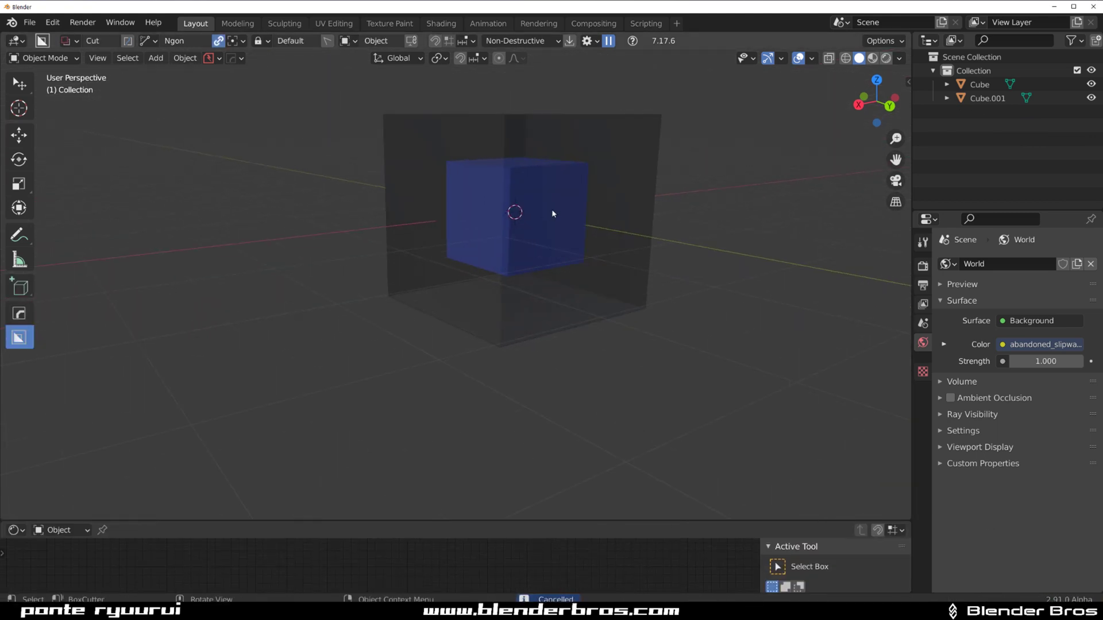
pyautogui.click(553, 214)
# Add a cylinder mesh and move it beside the nested cubes.
pyautogui.keyDown('shift'); pyautogui.moveTo(482, 260); pyautogui.dragTo(320, 274, button='middle'); pyautogui.keyUp('shift')
pyautogui.scroll(-3, 320, 274)
pyautogui.hotkey('shift', 'a')
pyautogui.moveTo(560, 264)
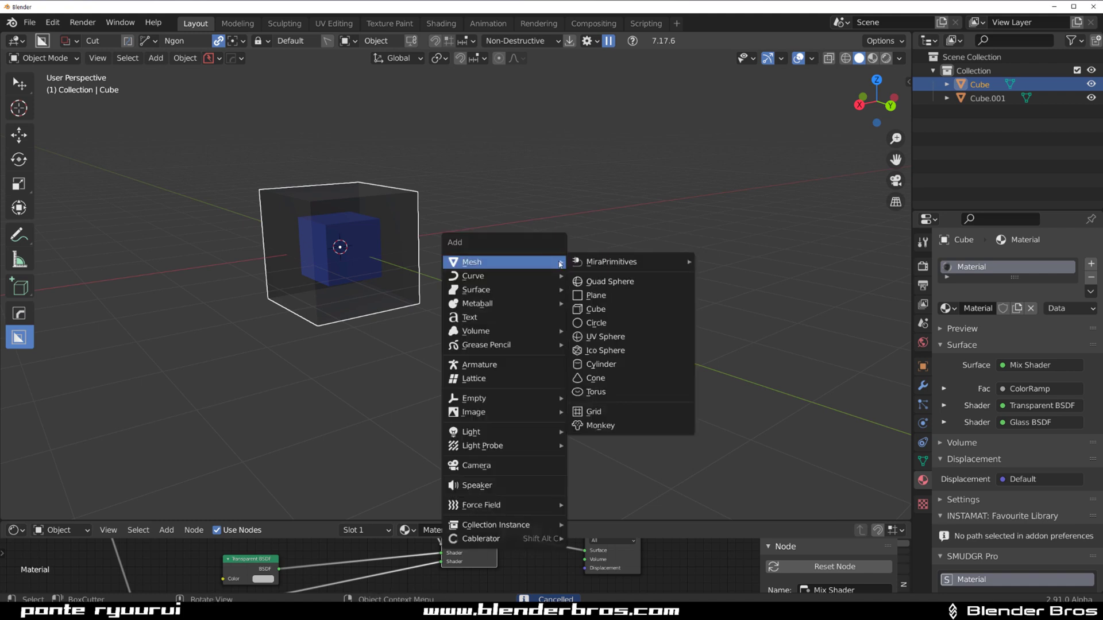
pyautogui.click(609, 365)
pyautogui.press('g')
pyautogui.click(620, 268)
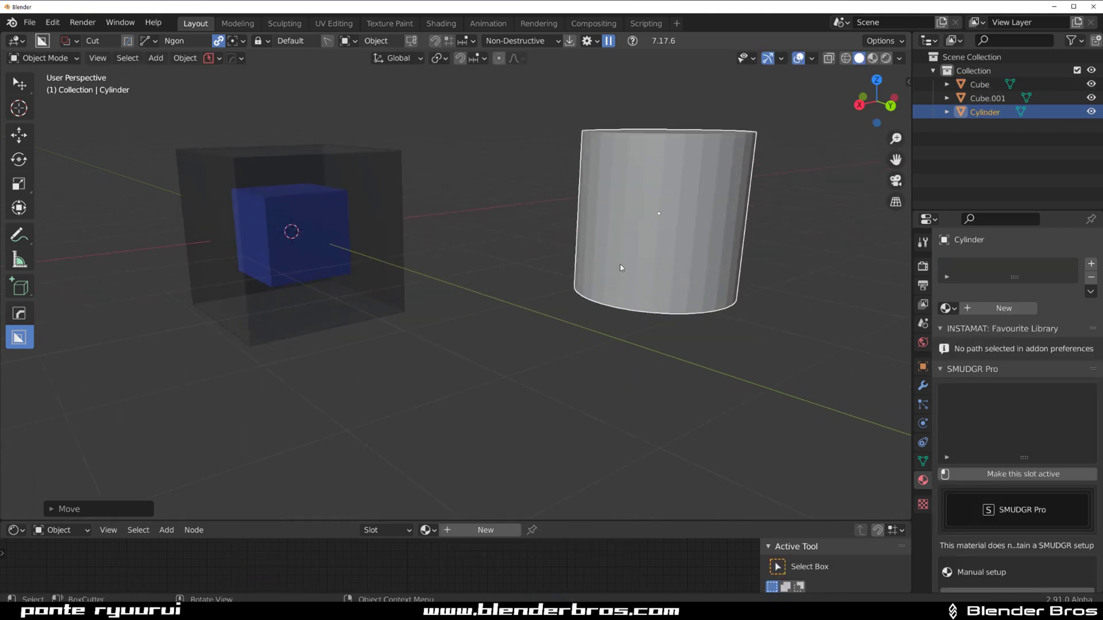
# Cut a horizontal edge loop around the cylinder's middle and bevel it into a wide central band of faces.
pyautogui.keyDown('shift'); pyautogui.moveTo(623, 261); pyautogui.dragTo(512, 278, button='middle'); pyautogui.keyUp('shift')
pyautogui.scroll(2, 555, 276)
pyautogui.scroll(-3, 586, 291)
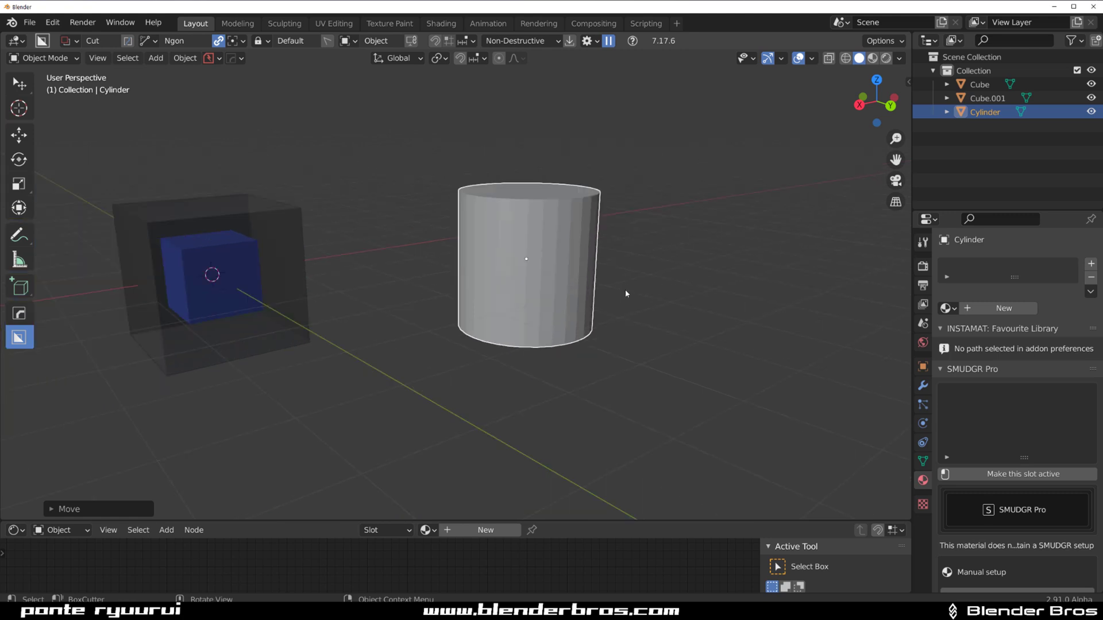
pyautogui.press('Tab')
pyautogui.hotkey('ctrl', 'r')
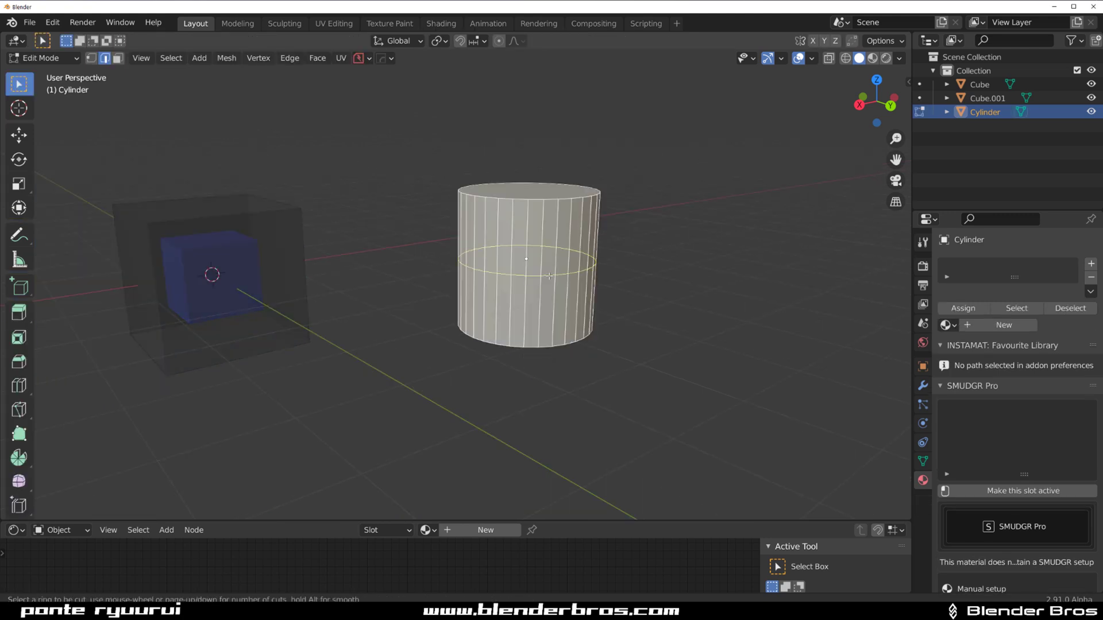
pyautogui.click(549, 276)
pyautogui.hotkey('ctrl', 'b')
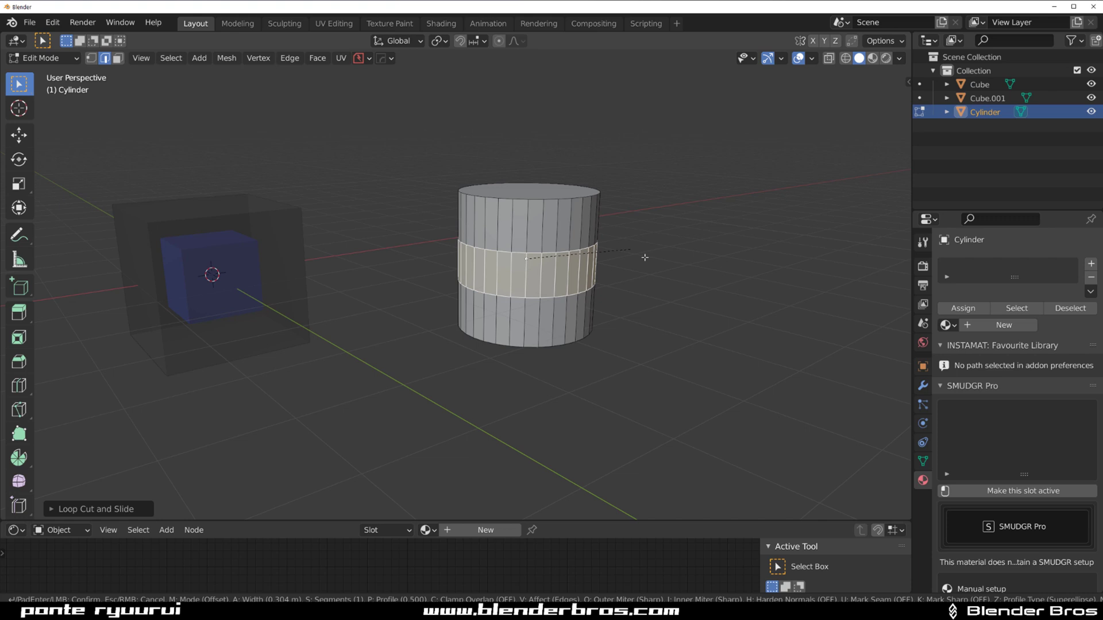
pyautogui.click(653, 259)
pyautogui.press('Tab')
# Add a HOps Bevel to the cylinder.
pyautogui.press('q')
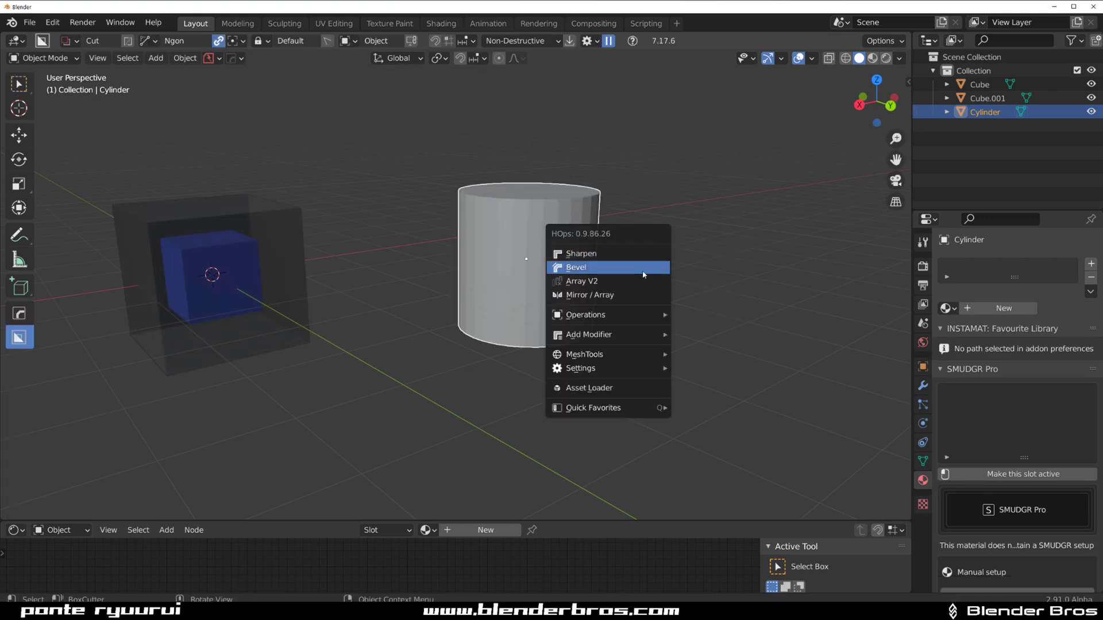
pyautogui.click(643, 268)
pyautogui.click(592, 256)
# Recess the cylinder's selected central band of faces into a panel with the HOps EM_Macro.
pyautogui.press('Tab')
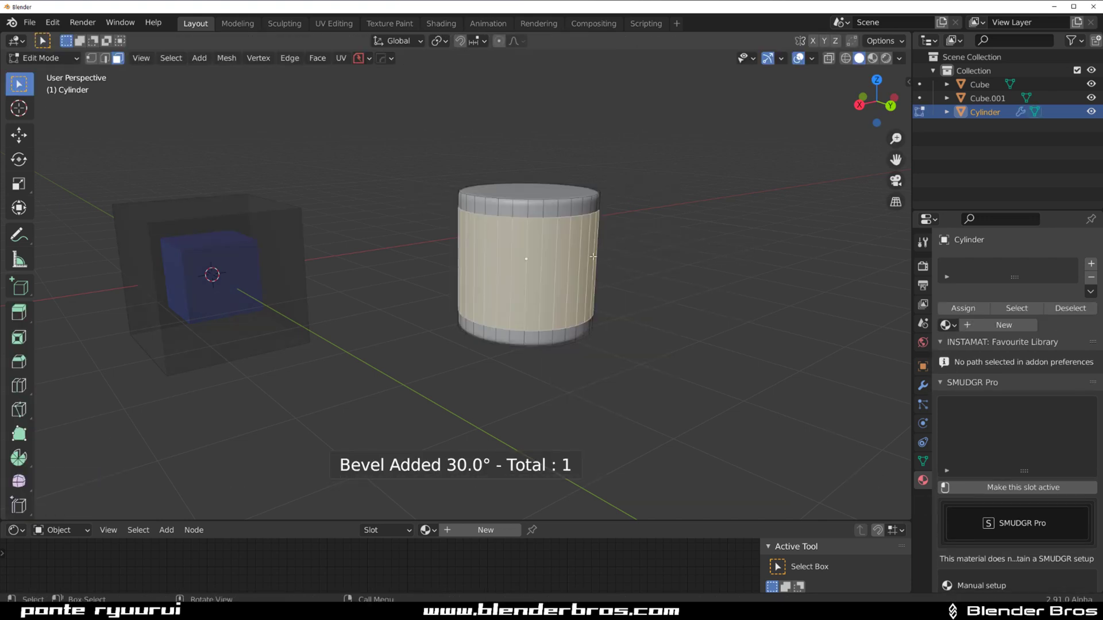
pyautogui.press('q')
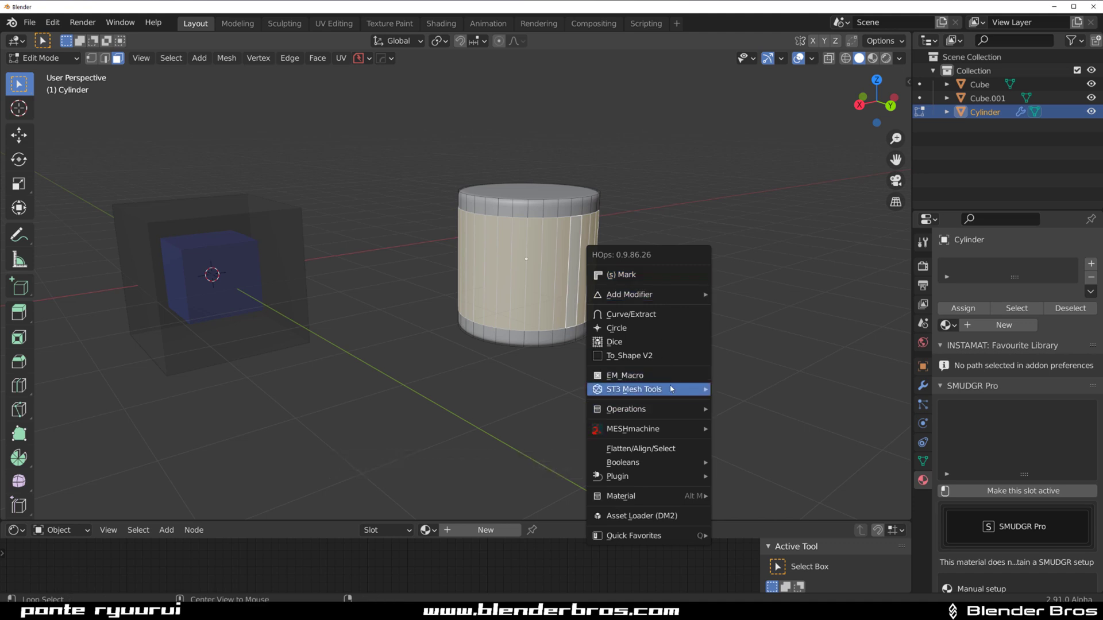
pyautogui.click(670, 378)
pyautogui.click(588, 378)
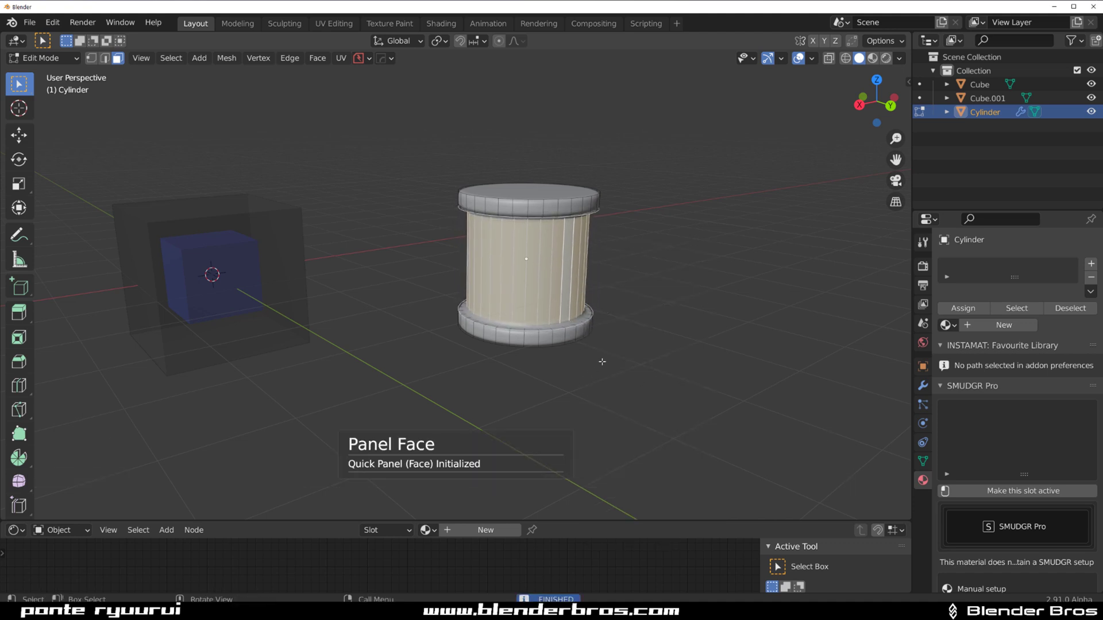
pyautogui.press('Tab')
# Reduce the width of the cylinder's bevel with the HOps bevel adjustment.
pyautogui.scroll(2, 612, 240)
pyautogui.press('q')
pyautogui.click(623, 262)
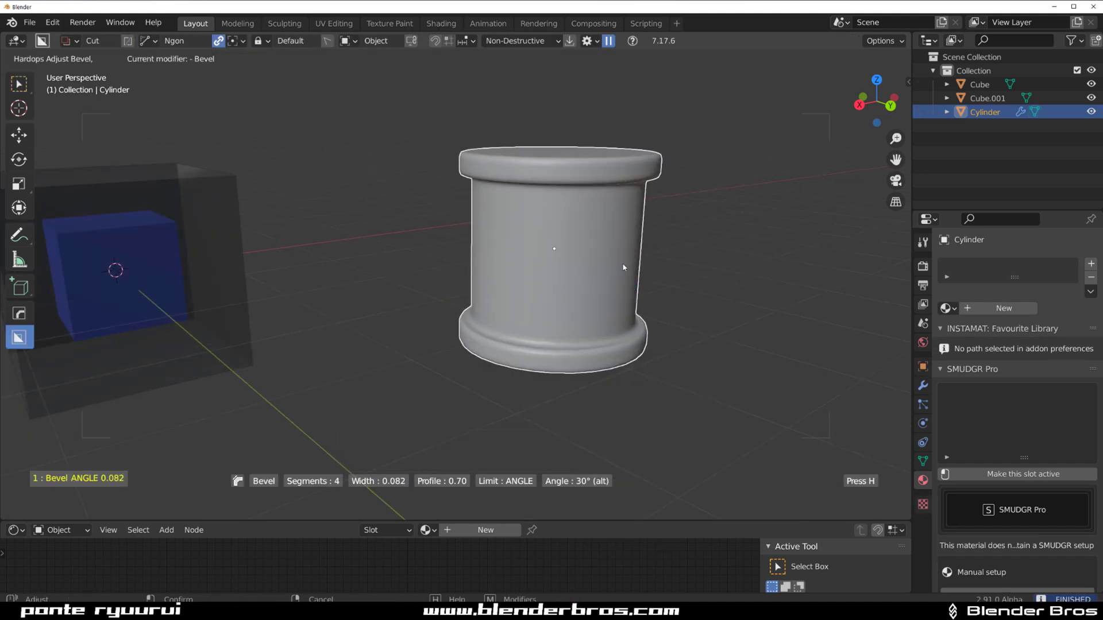
pyautogui.click(650, 289)
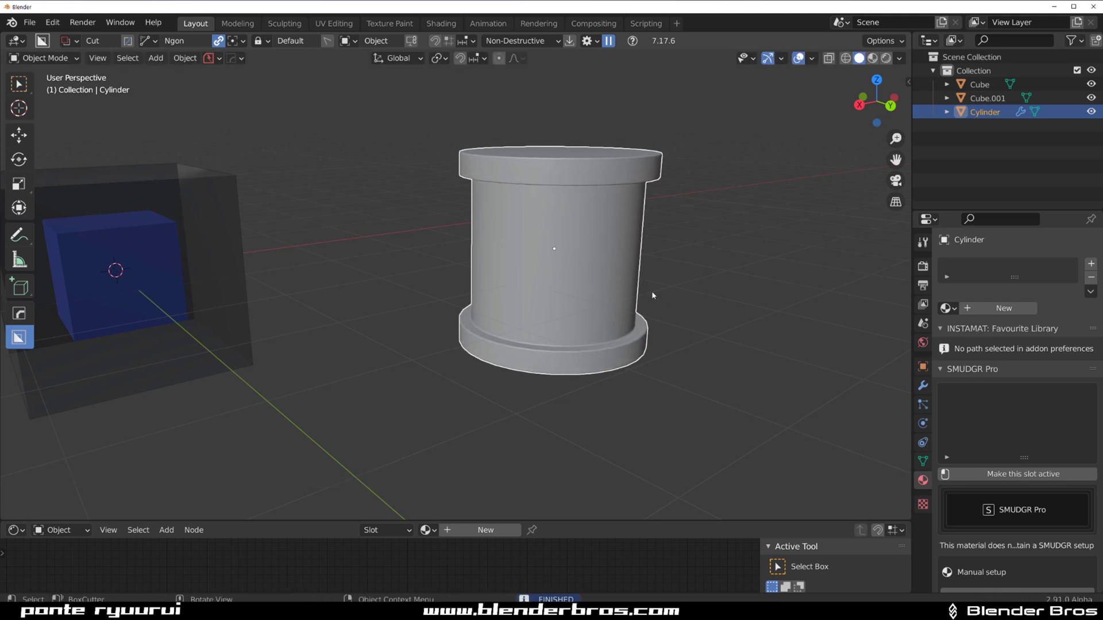
# Extract the cylinder's recessed central faces as a separate plate object and scale it up very slightly.
pyautogui.press('Tab')
pyautogui.press('q')
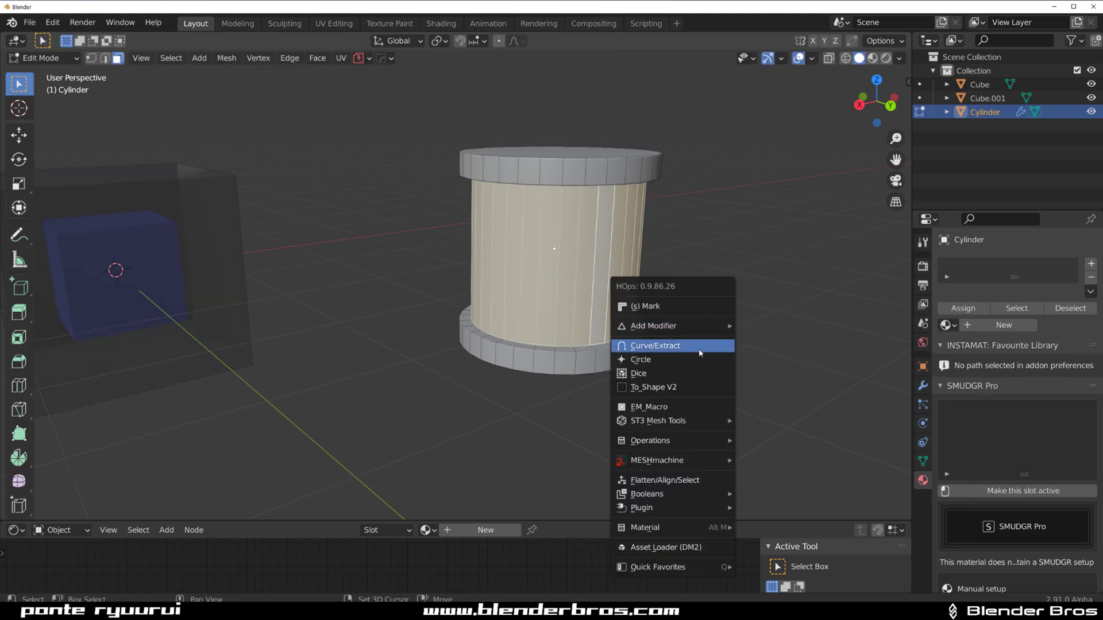
pyautogui.click(703, 345)
pyautogui.click(753, 353)
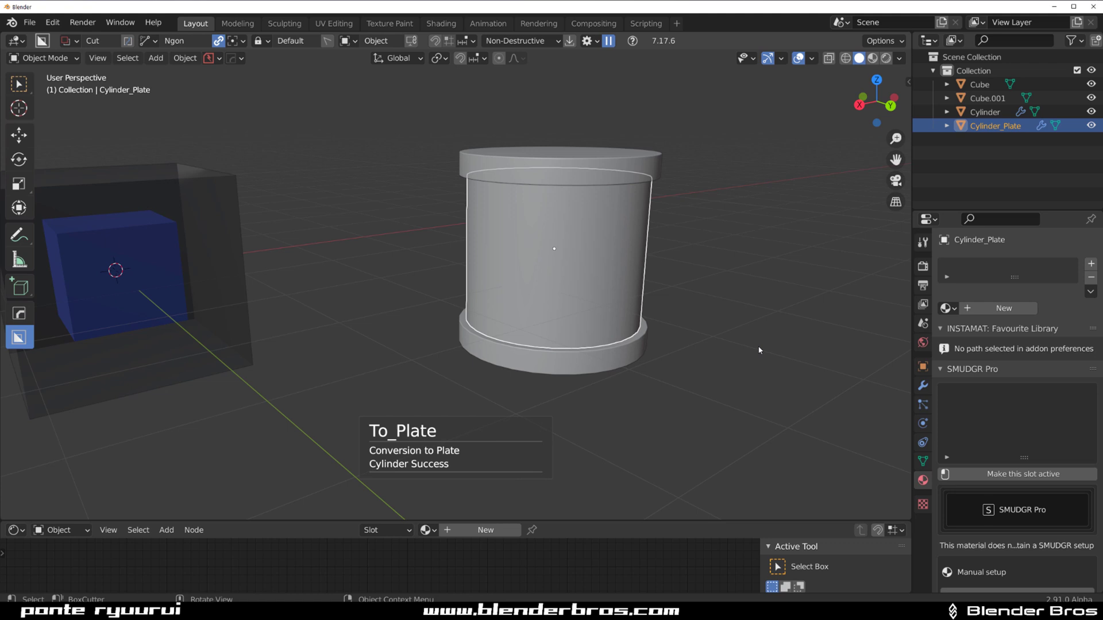
pyautogui.press('s')
pyautogui.click(762, 352)
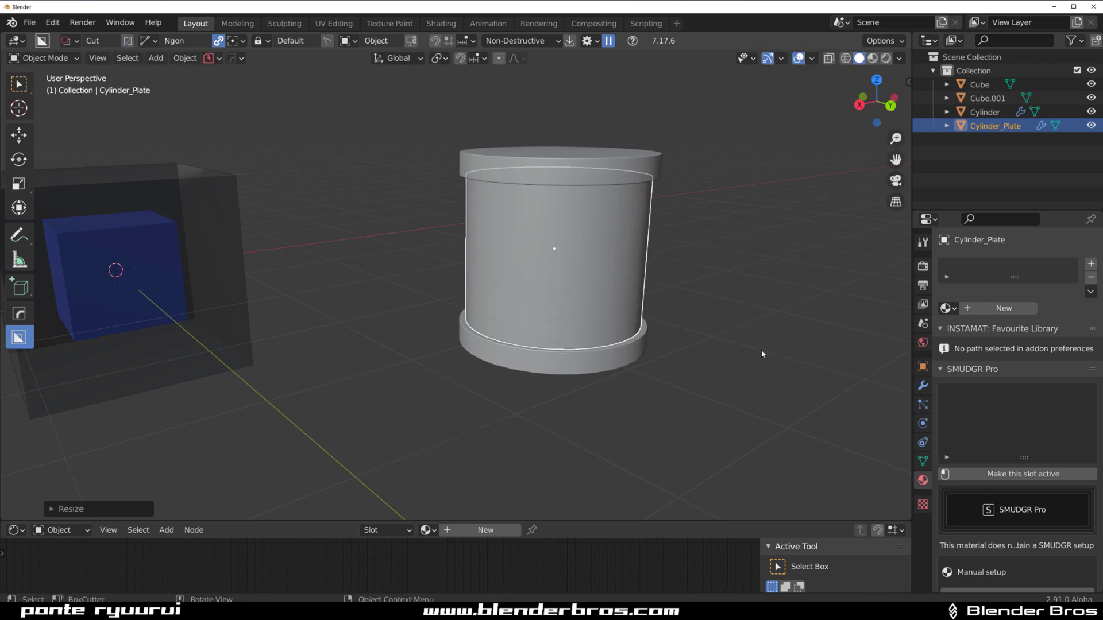
# Copy the outer cube's glass material to the extracted plate around the cylinder and deselect both objects.
pyautogui.scroll(-3, 500, 263)
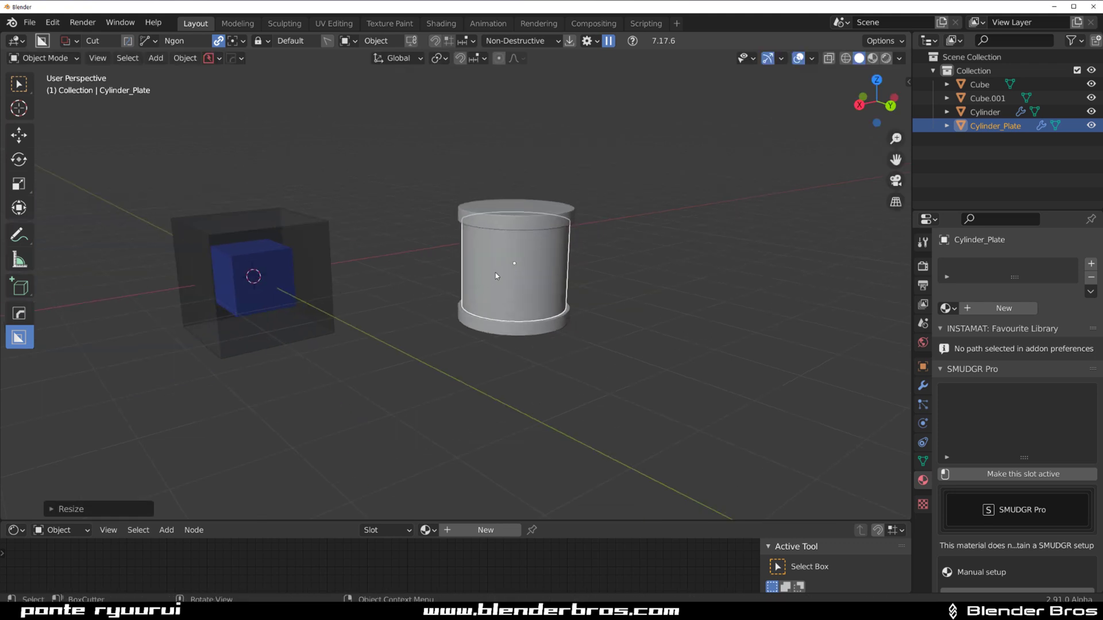
pyautogui.keyDown('shift'); pyautogui.click(309, 242); pyautogui.keyUp('shift')
pyautogui.click(1090, 291)
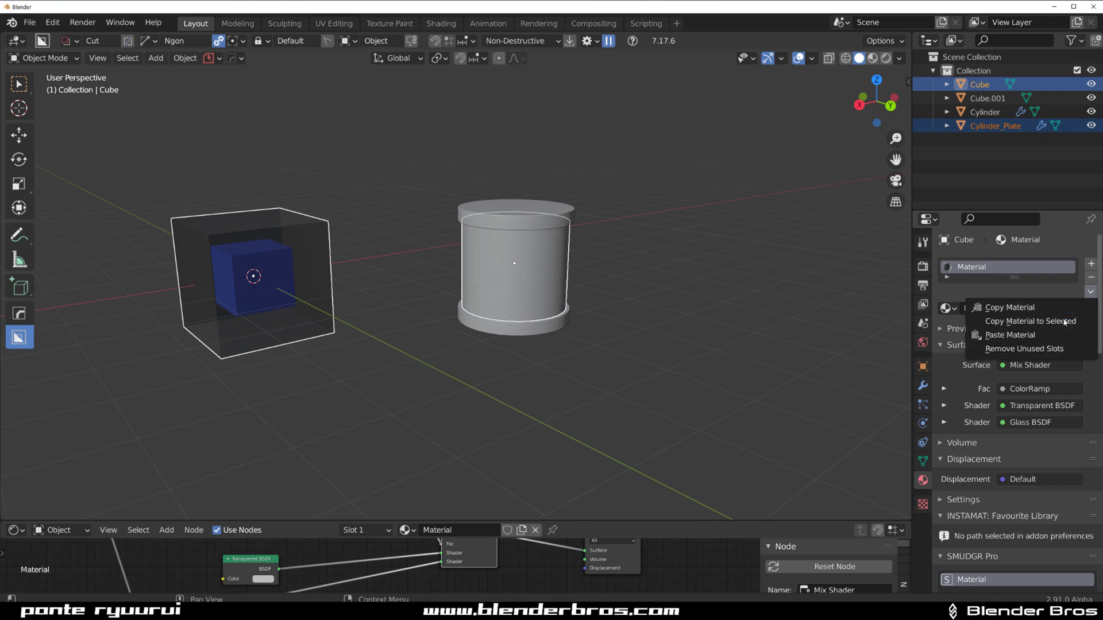
pyautogui.click(994, 315)
pyautogui.scroll(3, 598, 257)
pyautogui.click(794, 263)
pyautogui.moveTo(795, 263); pyautogui.dragTo(761, 253, button='middle')
pyautogui.scroll(-7, 625, 239)
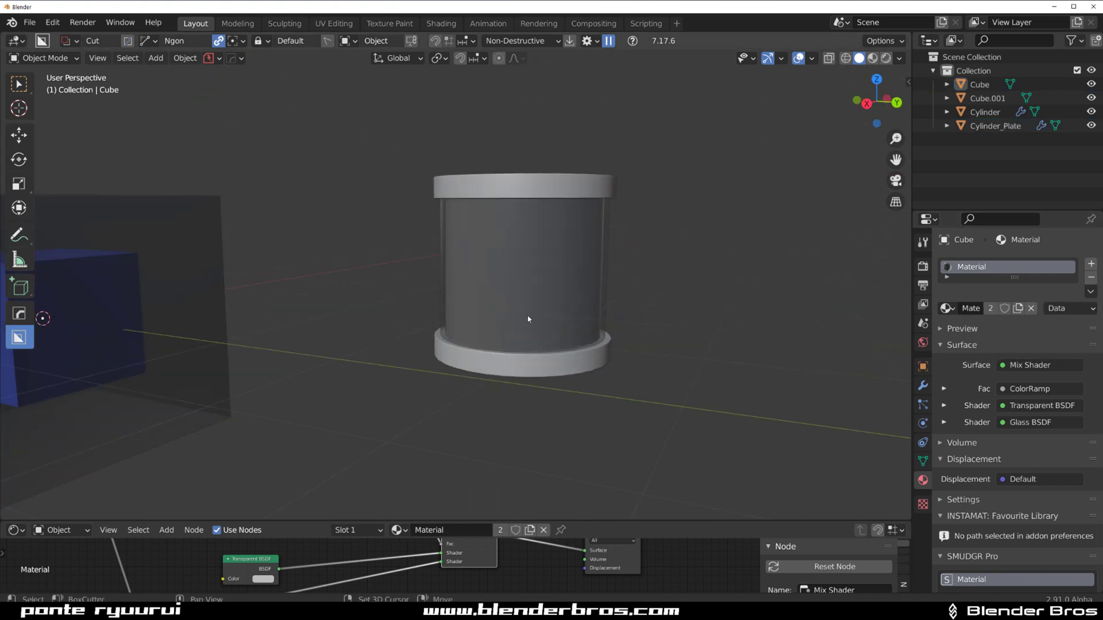
pyautogui.scroll(2, 483, 290)
pyautogui.moveTo(483, 290); pyautogui.dragTo(555, 328, button='middle')
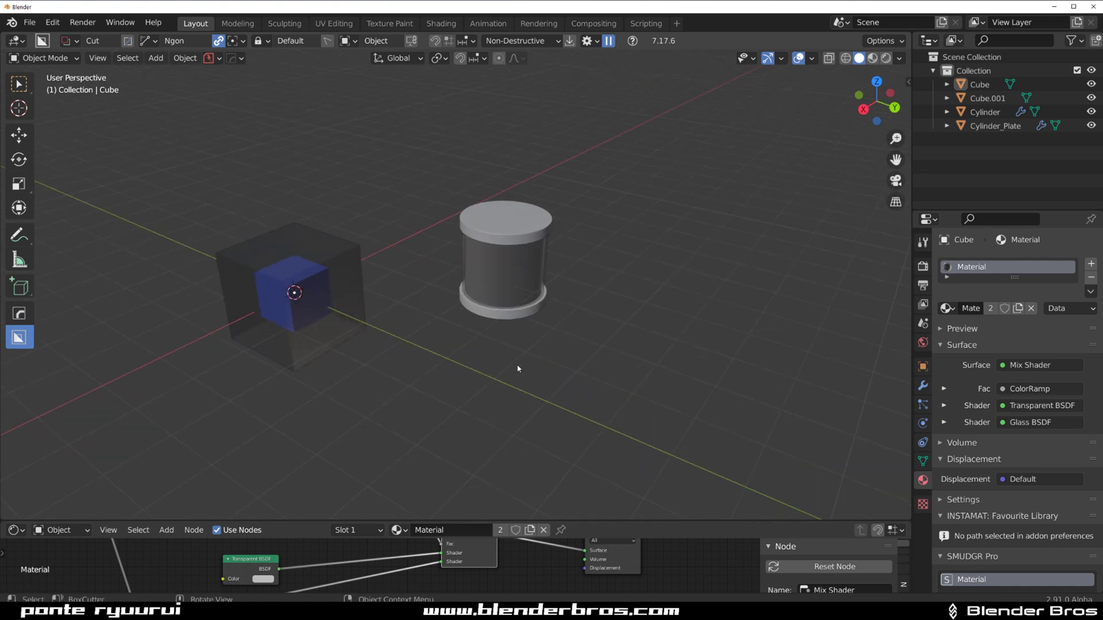
# Add a new cube mesh and move it away from the nested cubes into the open area beyond the cylinder.
pyautogui.hotkey('shift', 'a')
pyautogui.moveTo(506, 316)
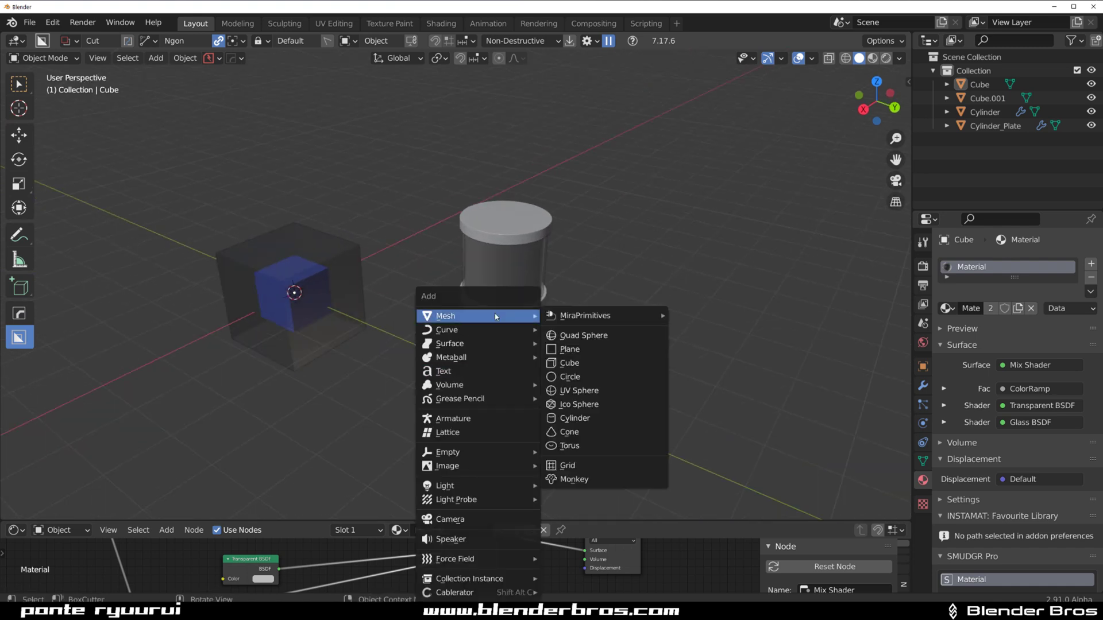
pyautogui.click(572, 364)
pyautogui.scroll(-4, 541, 357)
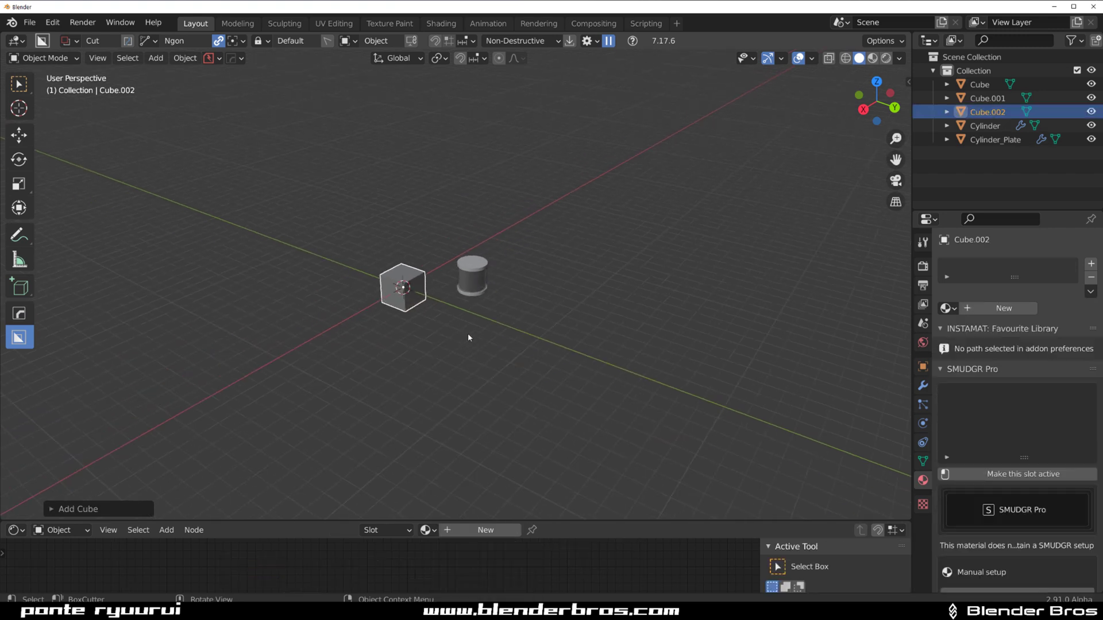
pyautogui.scroll(2, 456, 304)
pyautogui.moveTo(467, 335); pyautogui.dragTo(437, 302, button='middle')
pyautogui.scroll(1, 437, 301)
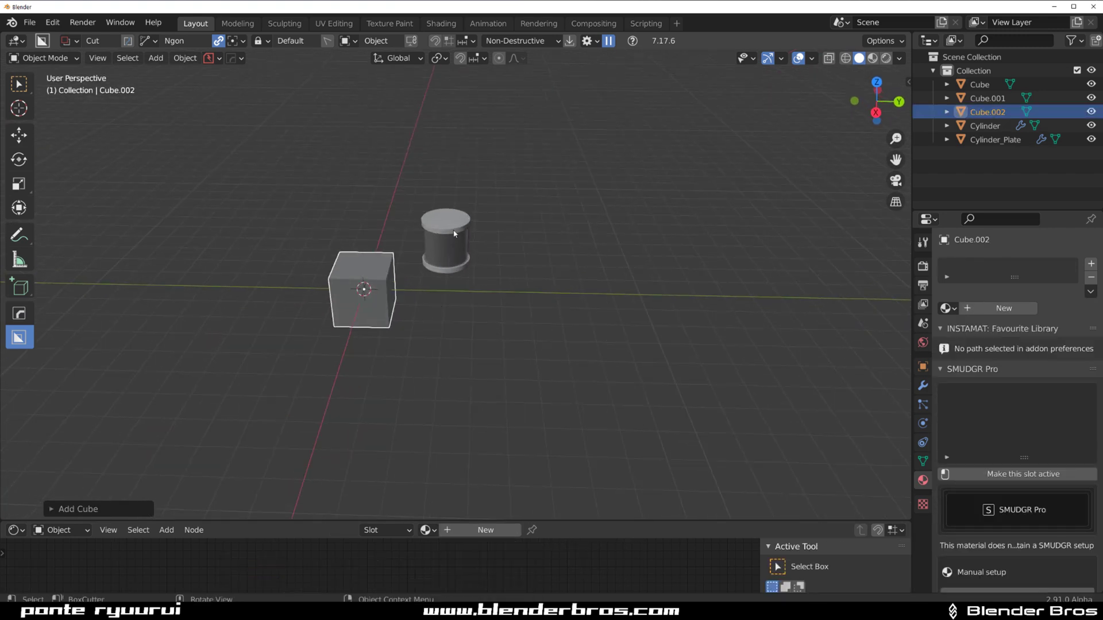
pyautogui.press('g')
pyautogui.click(724, 333)
pyautogui.moveTo(725, 334); pyautogui.dragTo(559, 319, button='middle')
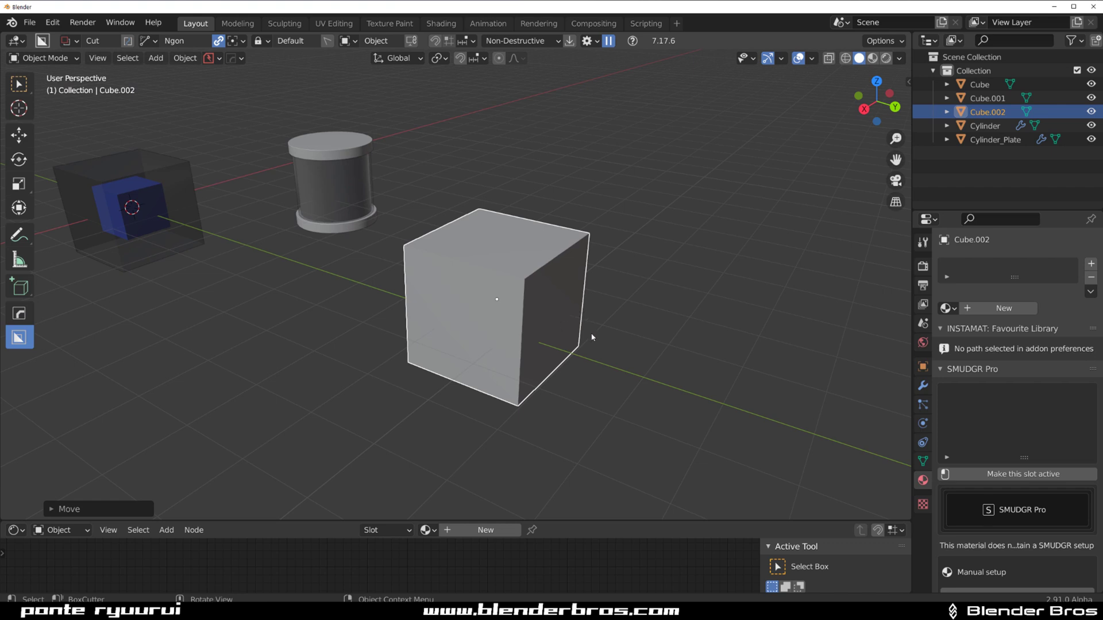
# Assign a HOps blank material of the Glass type to the new cube.
pyautogui.hotkey('shift', 'q')
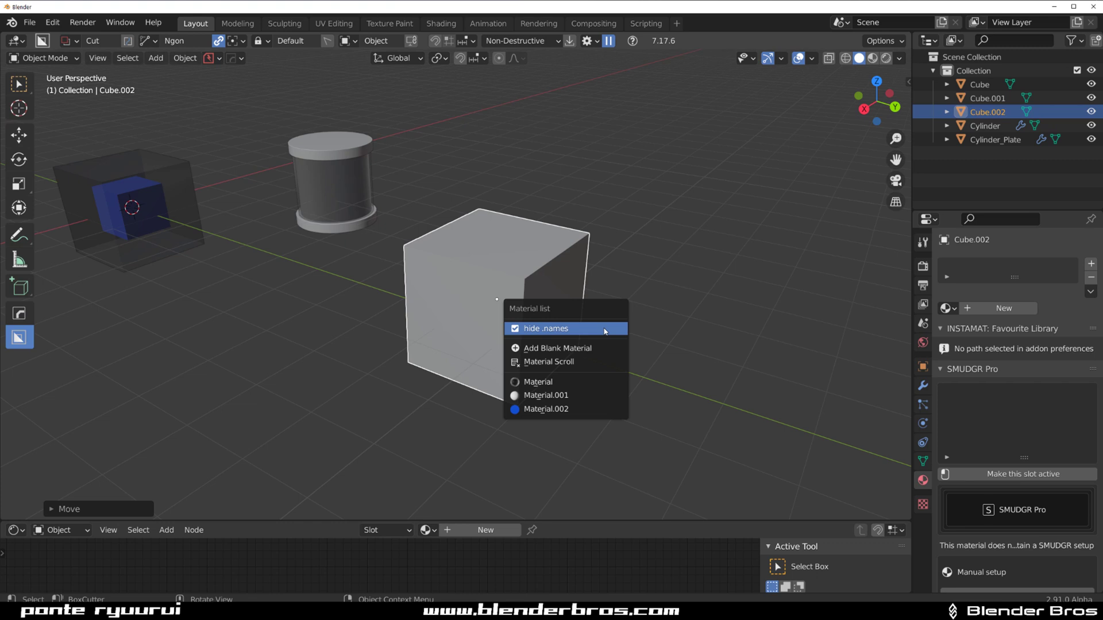
pyautogui.click(586, 349)
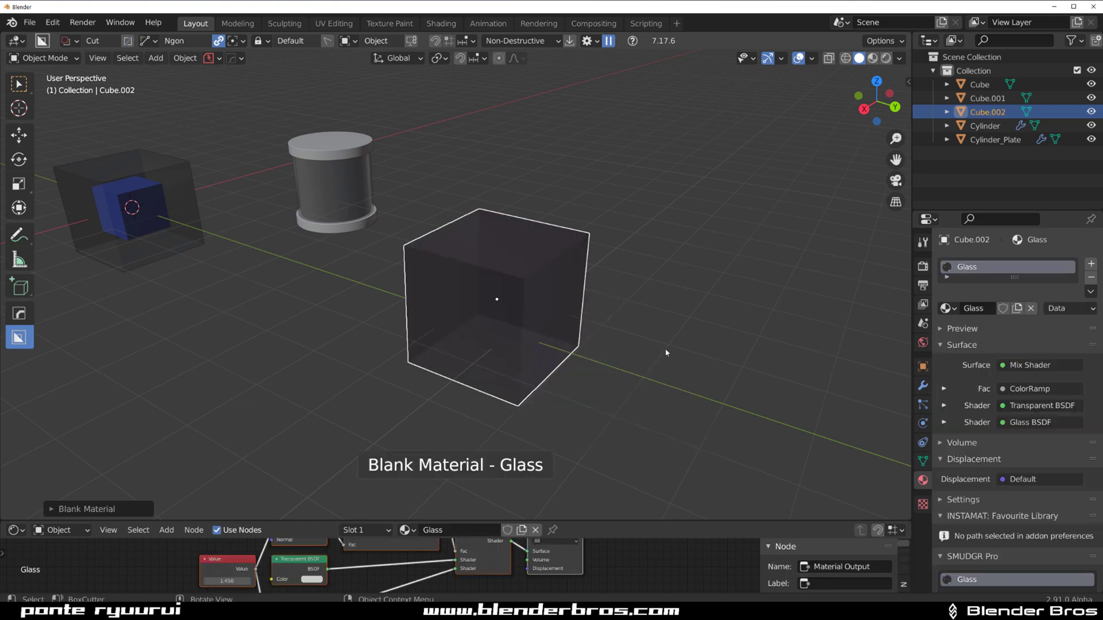
pyautogui.moveTo(666, 353); pyautogui.dragTo(651, 333, button='middle')
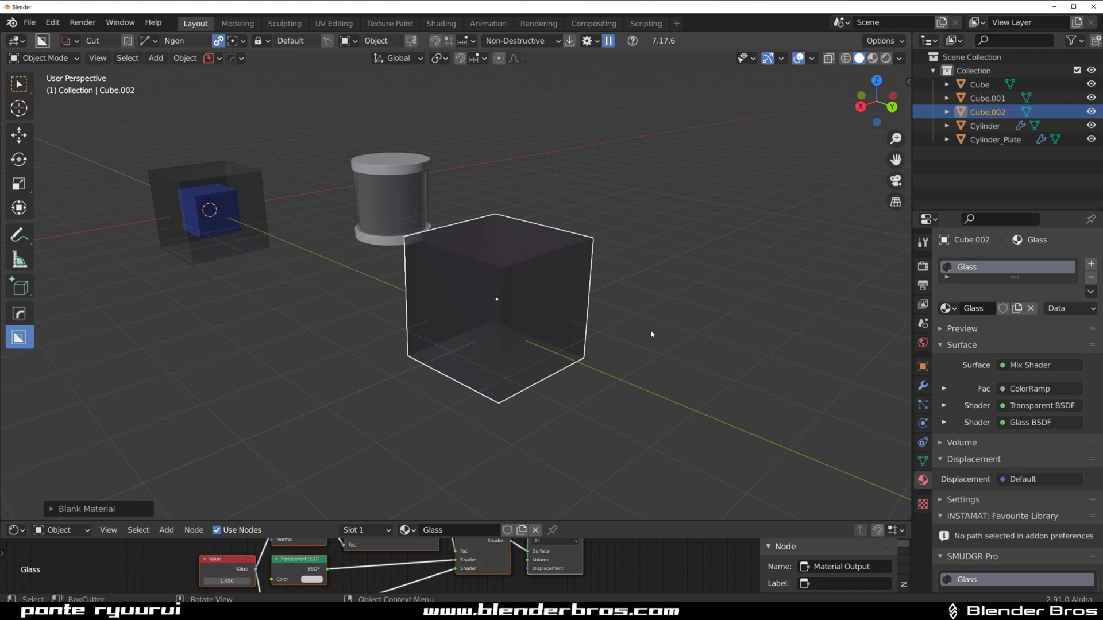